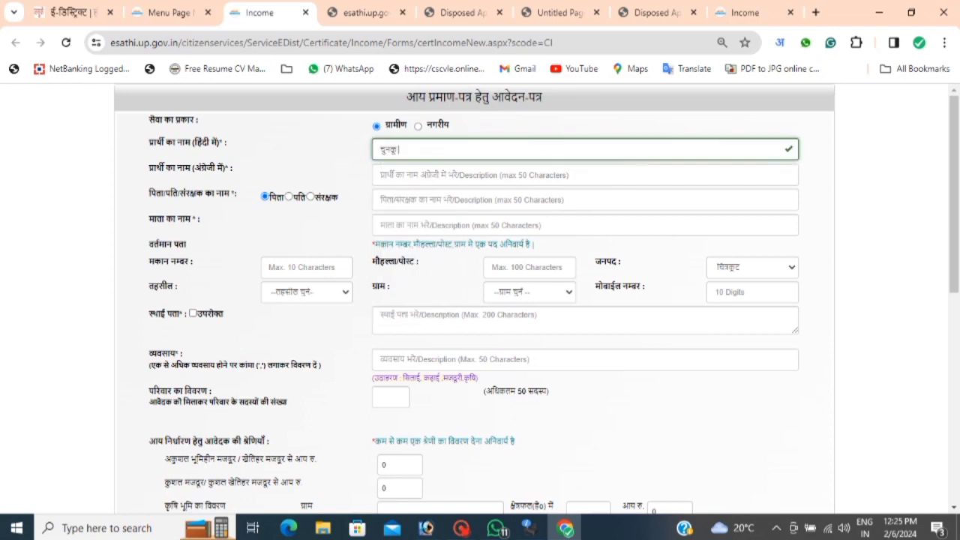
Enter the applicant's name in Hindi, then in English letters.
key("space")
key("Tab")
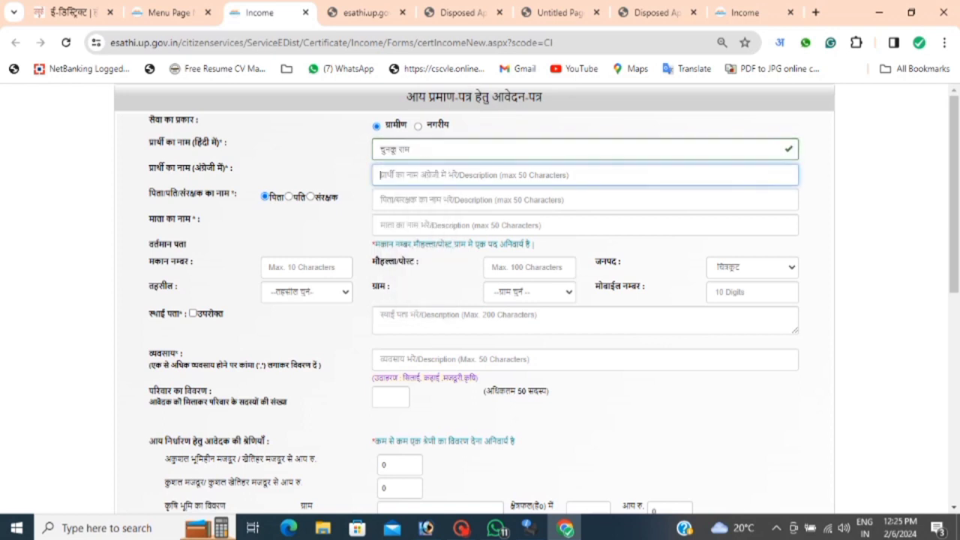
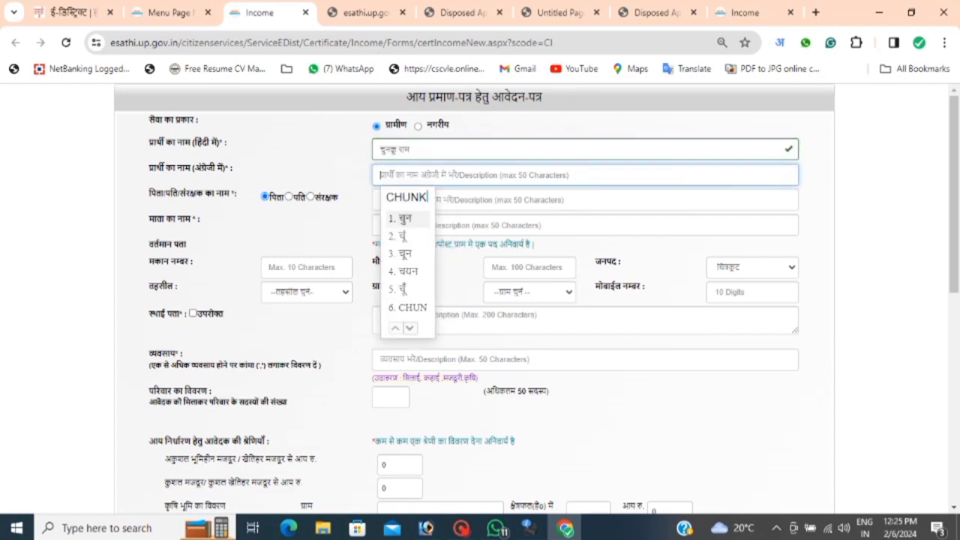
left_click(420, 308)
type("ram")
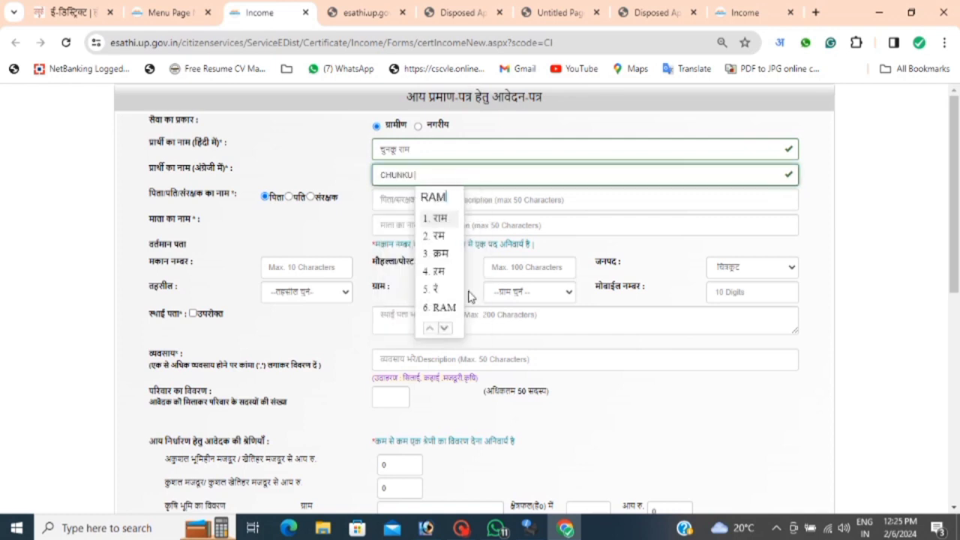
left_click(442, 309)
key("Tab")
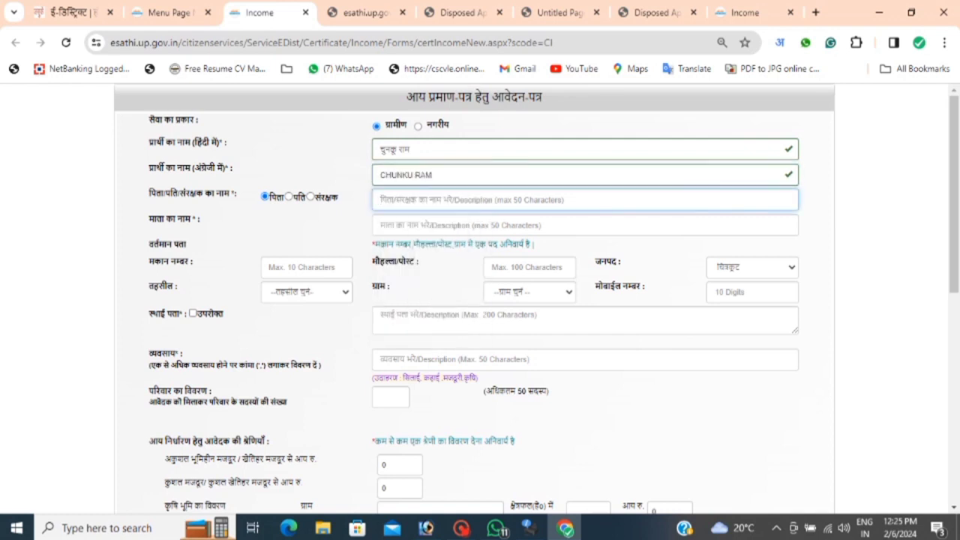
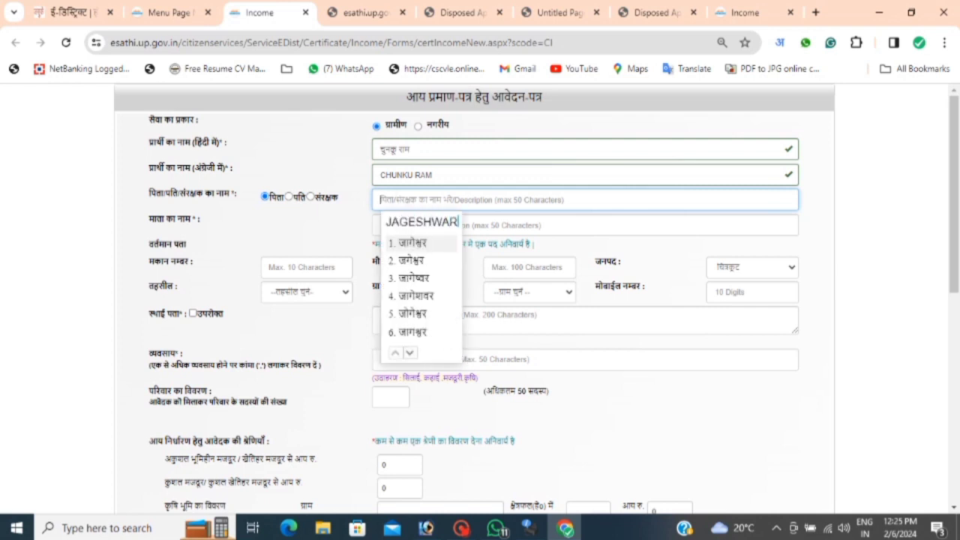
Enter the father's name and the mother's full name in Hindi.
key("Tab")
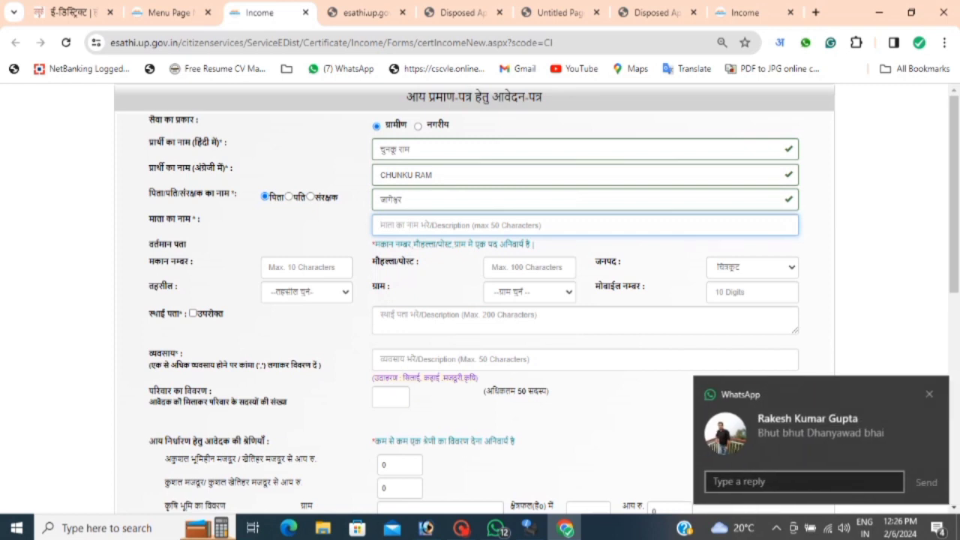
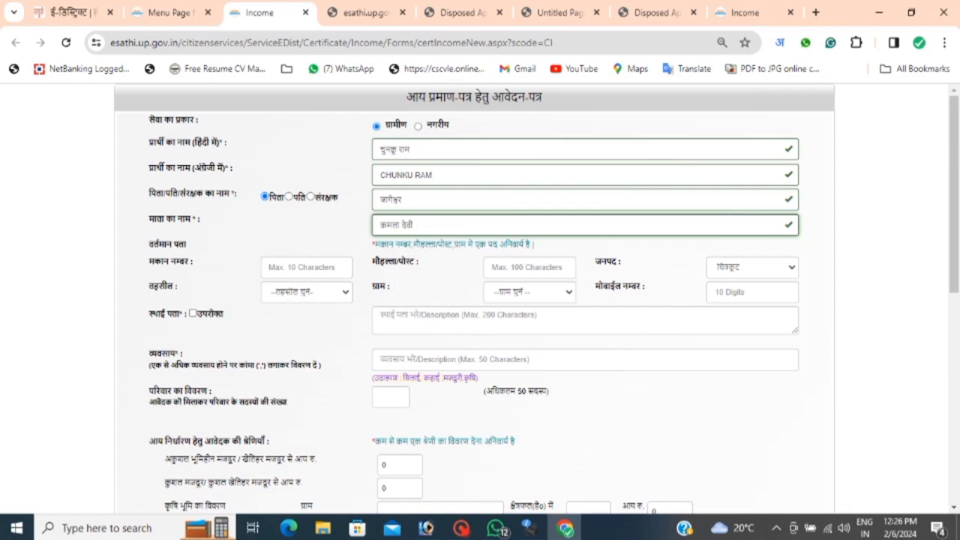
key("Tab")
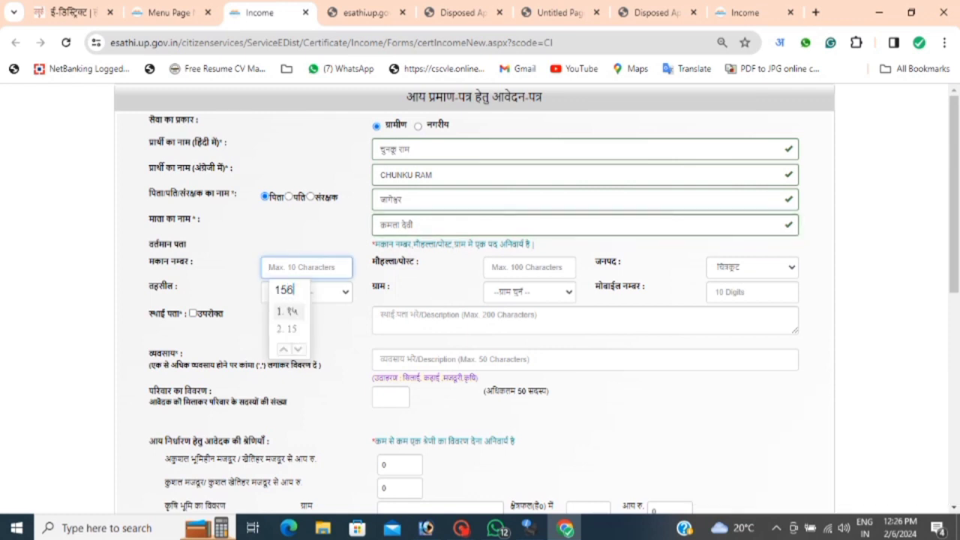
Enter the house number in digits and the locality in Hindi.
left_click(295, 330)
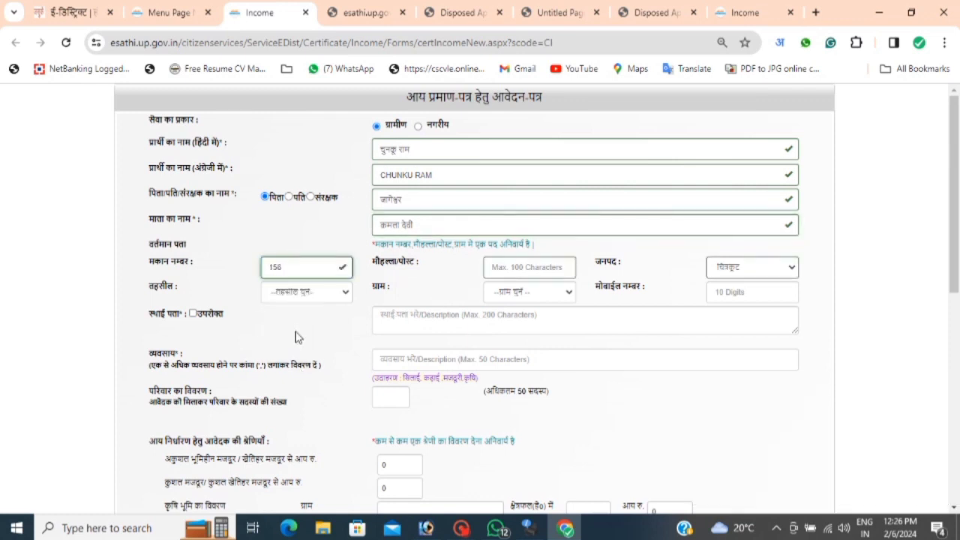
key("Tab")
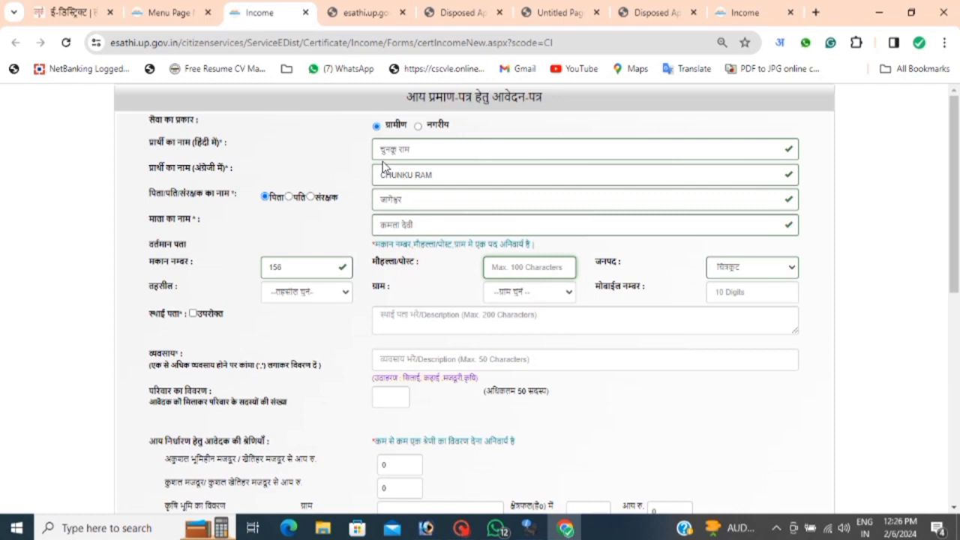
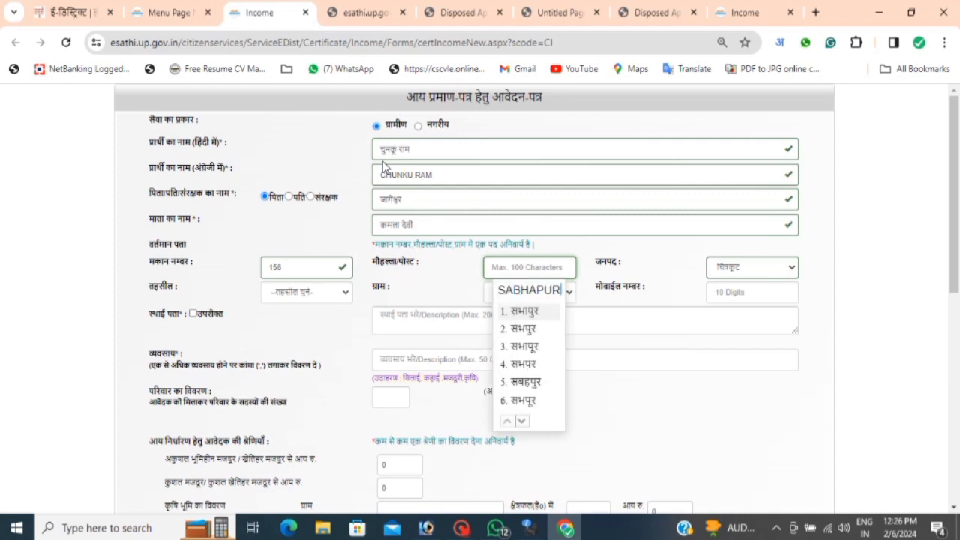
key("space")
Select the applicant's tehsil and village from the dropdown lists.
left_click(303, 291)
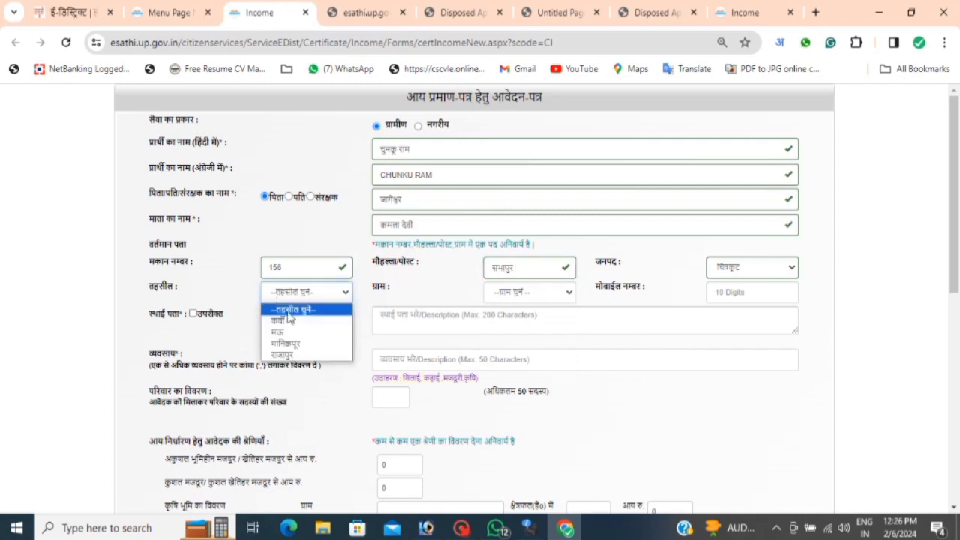
left_click(302, 333)
left_click(552, 294)
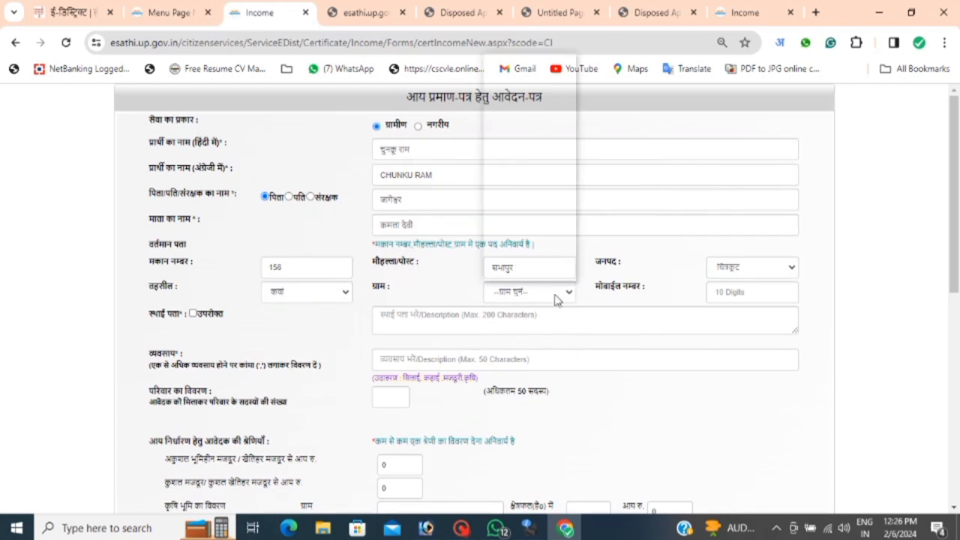
scroll(531, 172, "down", 2)
scroll(530, 173, "down", 5)
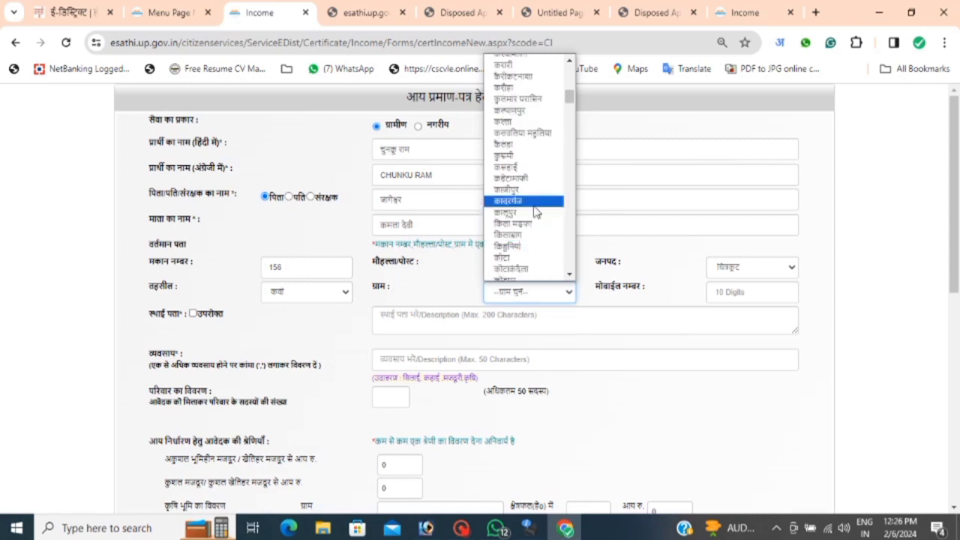
scroll(525, 225, "down", 4)
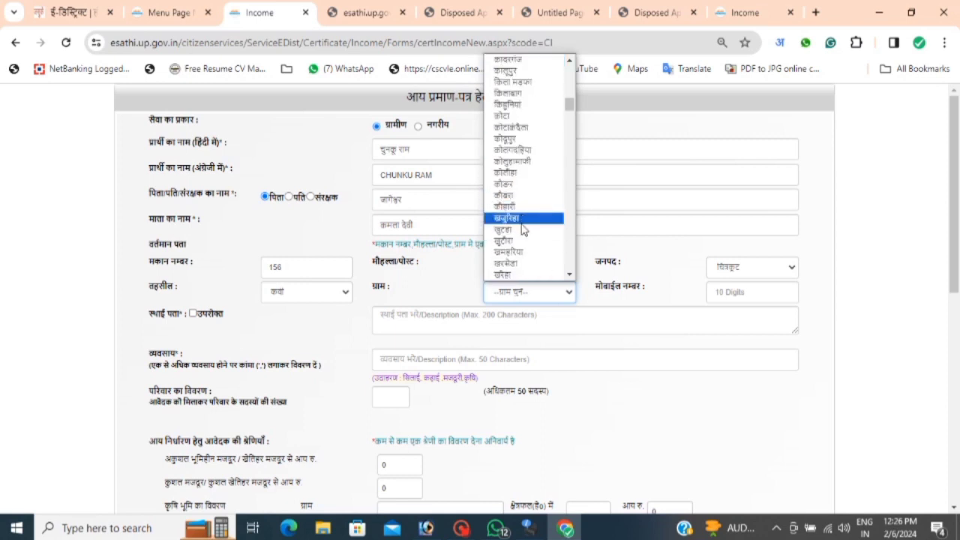
scroll(544, 232, "up", 3)
scroll(545, 232, "down", 3)
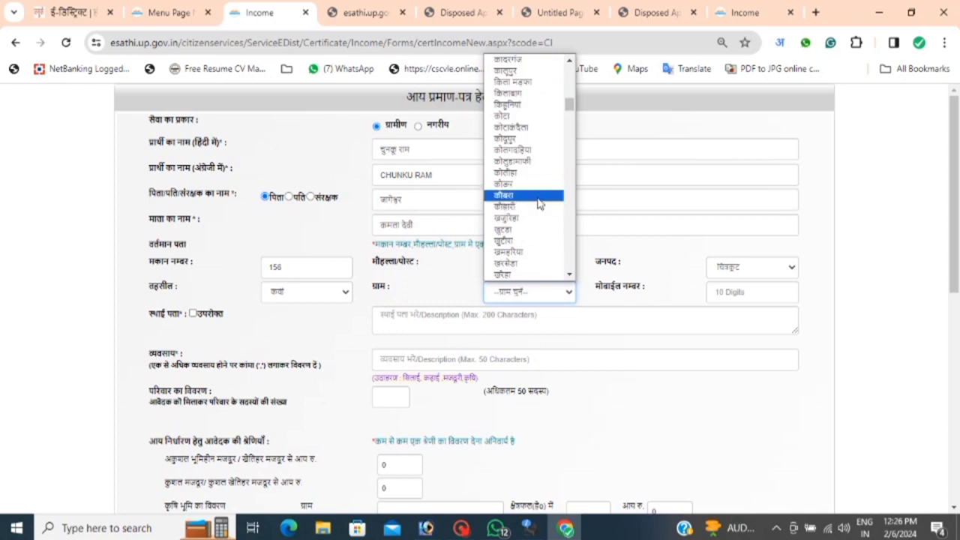
left_click(531, 252)
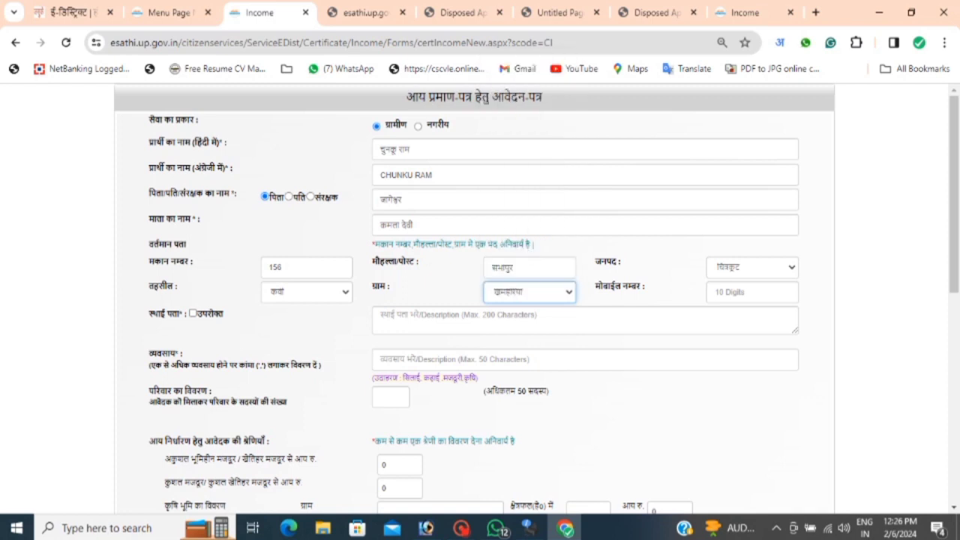
Enter the mobile number in digits and mark the permanent address as the current address.
left_click(752, 292)
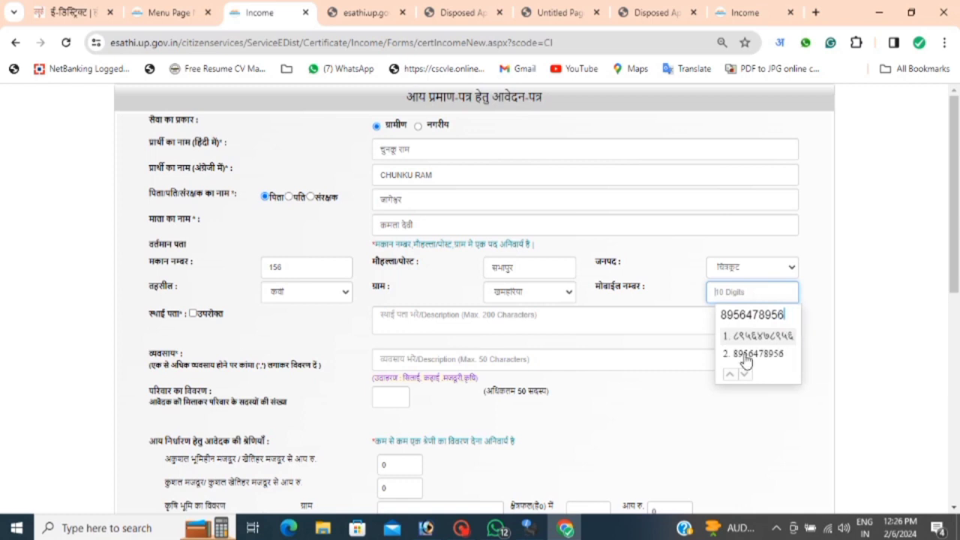
left_click(746, 357)
left_click(192, 314)
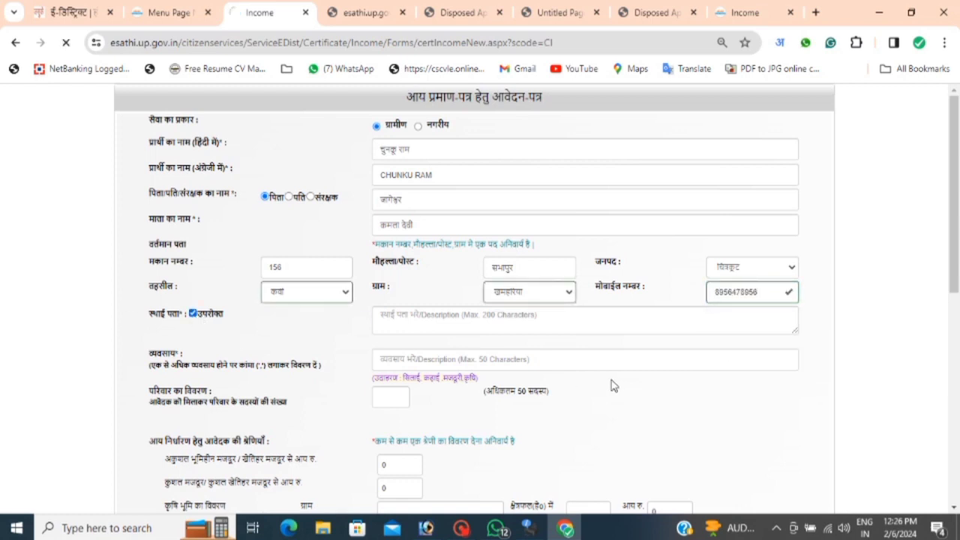
Set the applicant's occupation to कृषि.
left_click(525, 359)
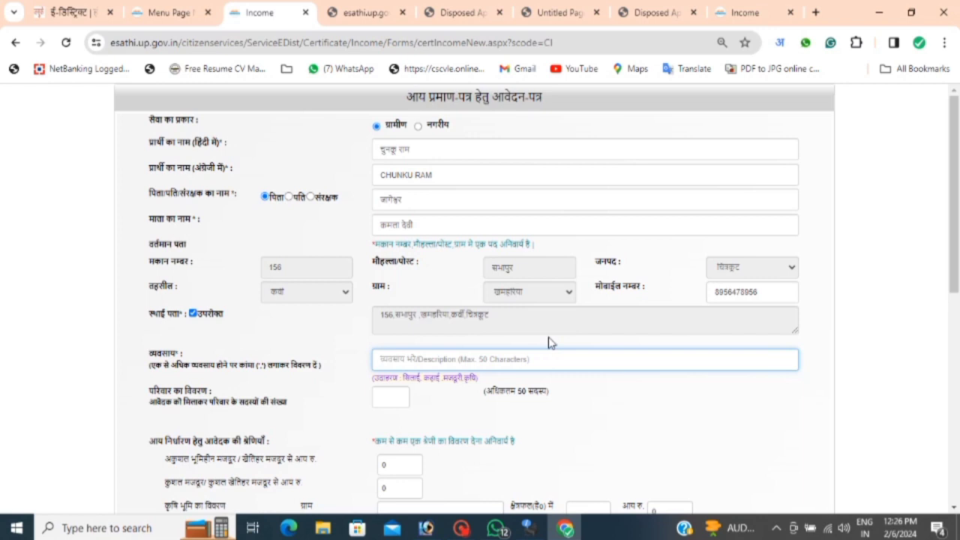
type("krishi")
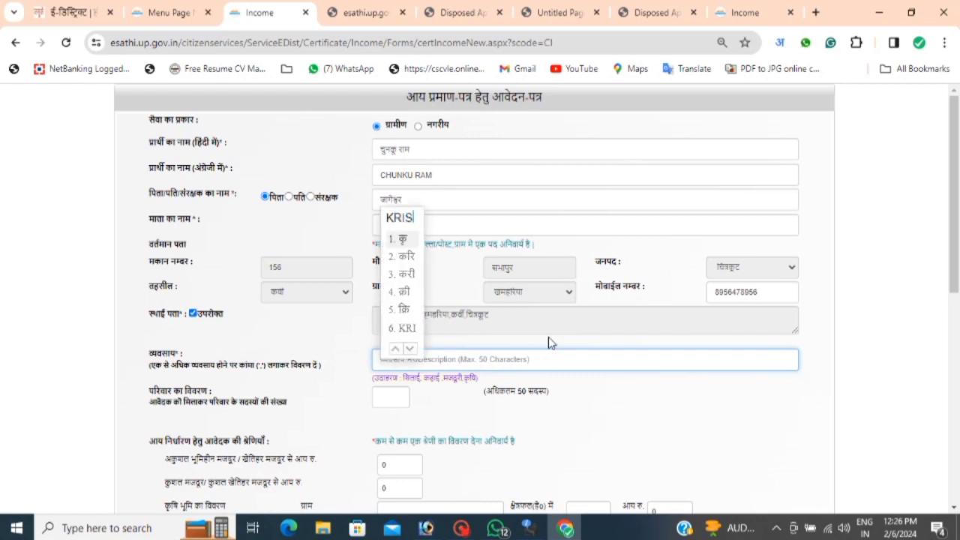
key("Return")
scroll(315, 364, "down", 1)
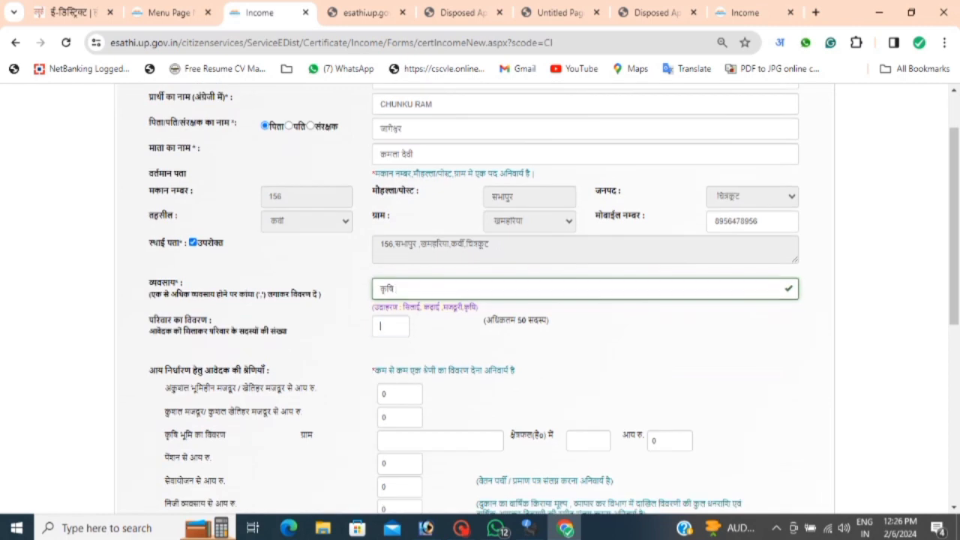
Set the number of family members to 1 to add a member row.
left_click(391, 327)
type("1")
left_click(403, 387)
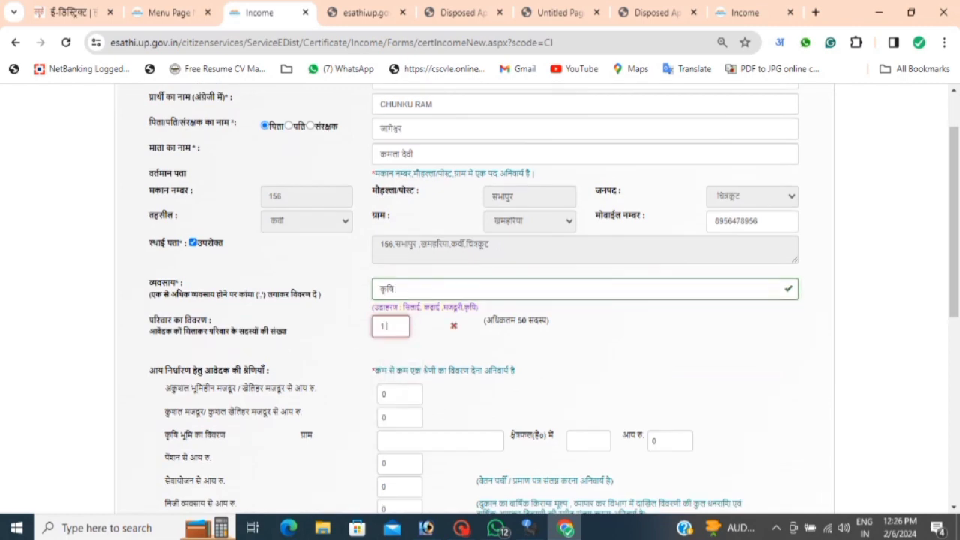
left_click(556, 376)
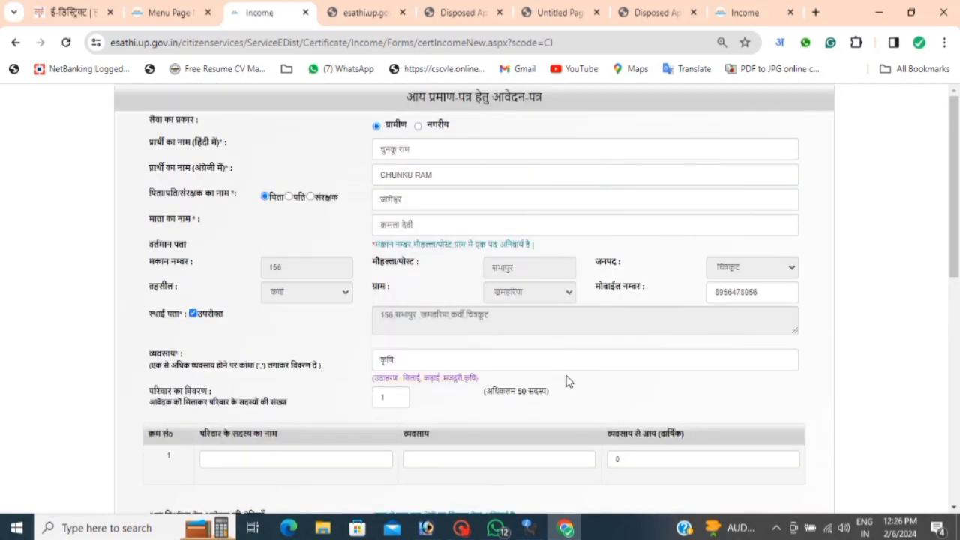
Fill the family member row with the member's name, occupation कृषि and income 48000.
left_click(296, 389)
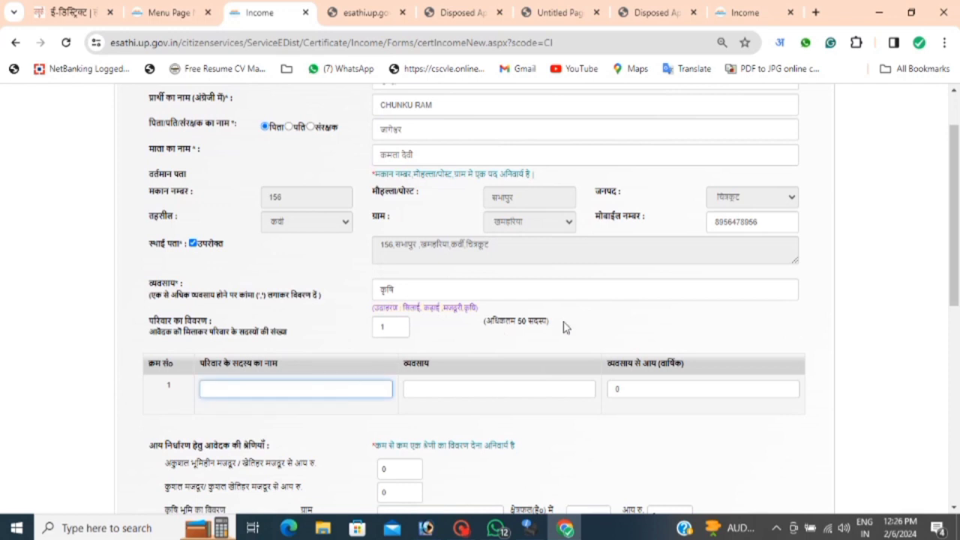
scroll(566, 328, "down", 2)
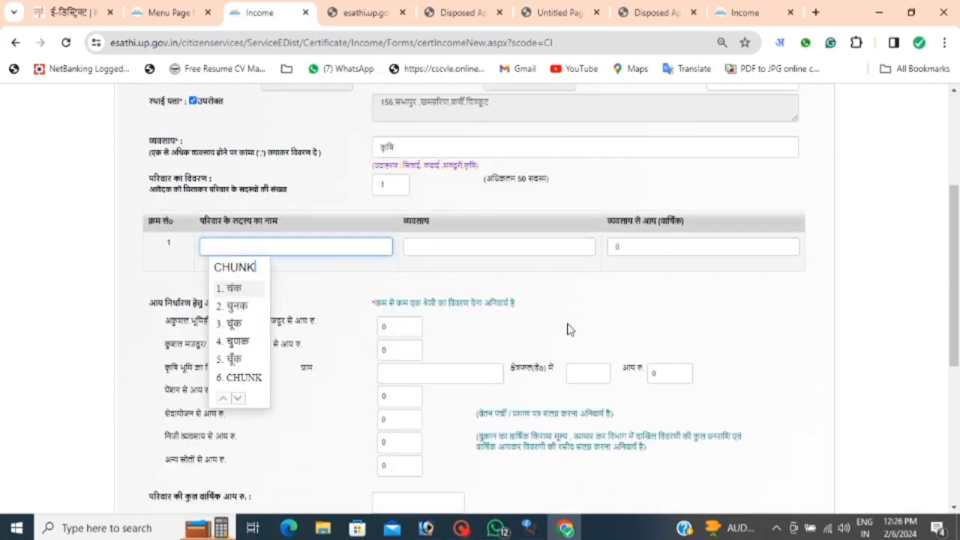
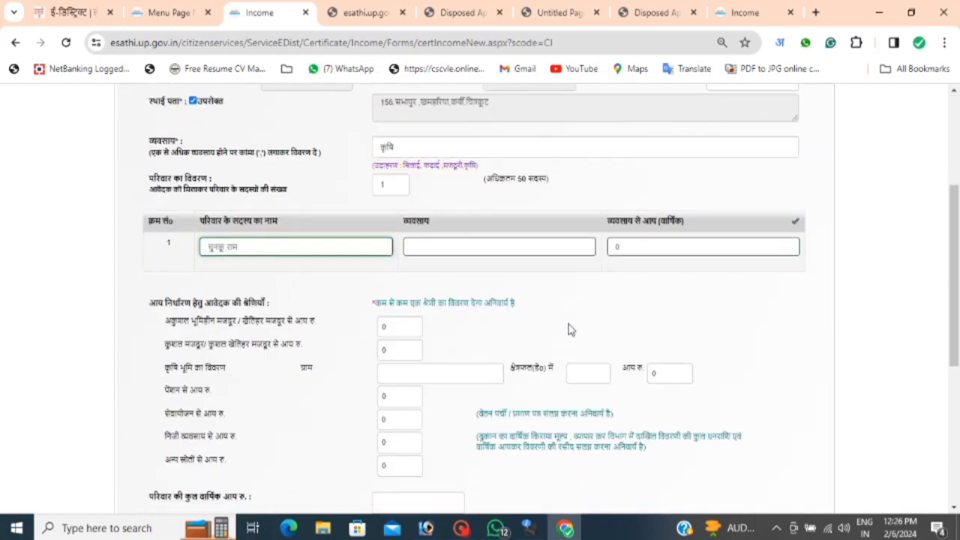
left_click(500, 252)
type("krishi")
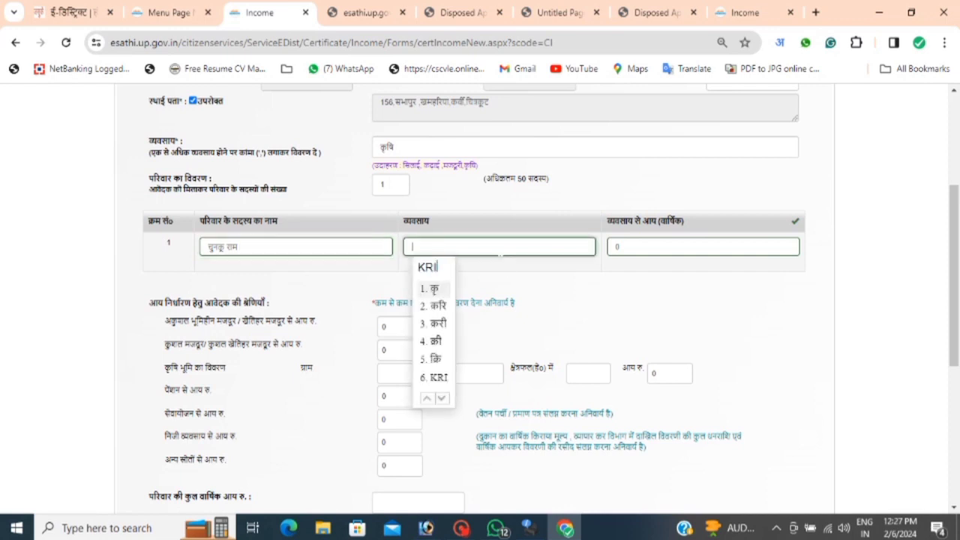
key("Tab")
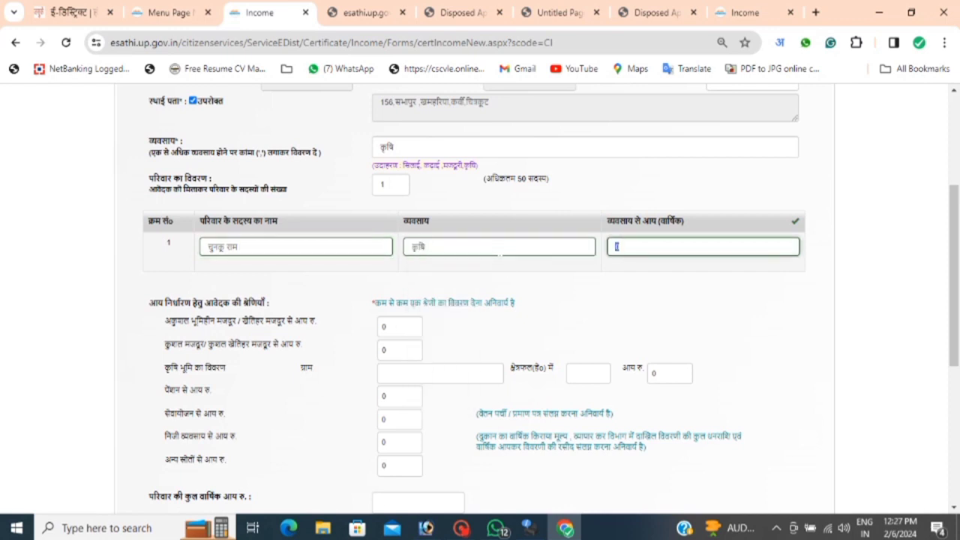
type("48000")
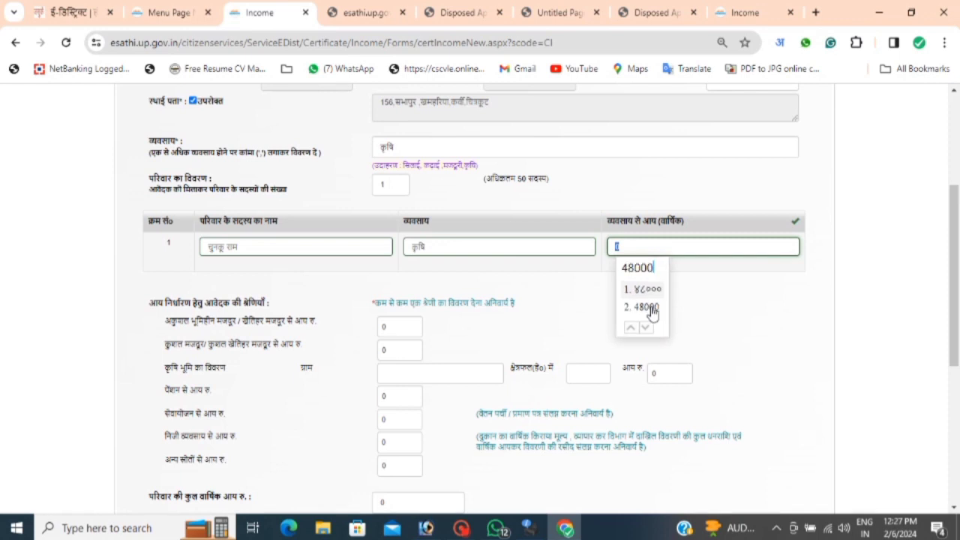
left_click(649, 308)
Set other-sources income to 8000 and total annual income to 40000.
scroll(668, 308, "down", 2)
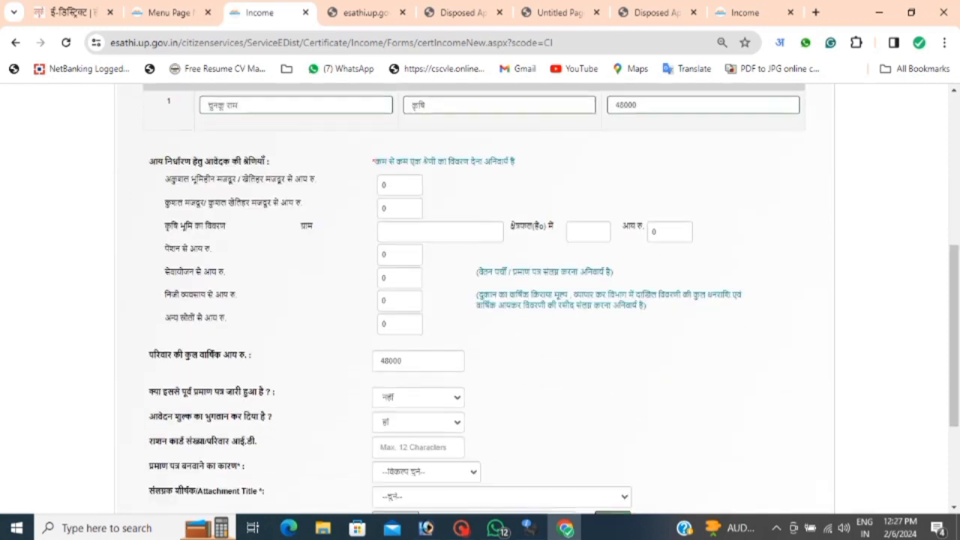
double_click(384, 324)
type("8000")
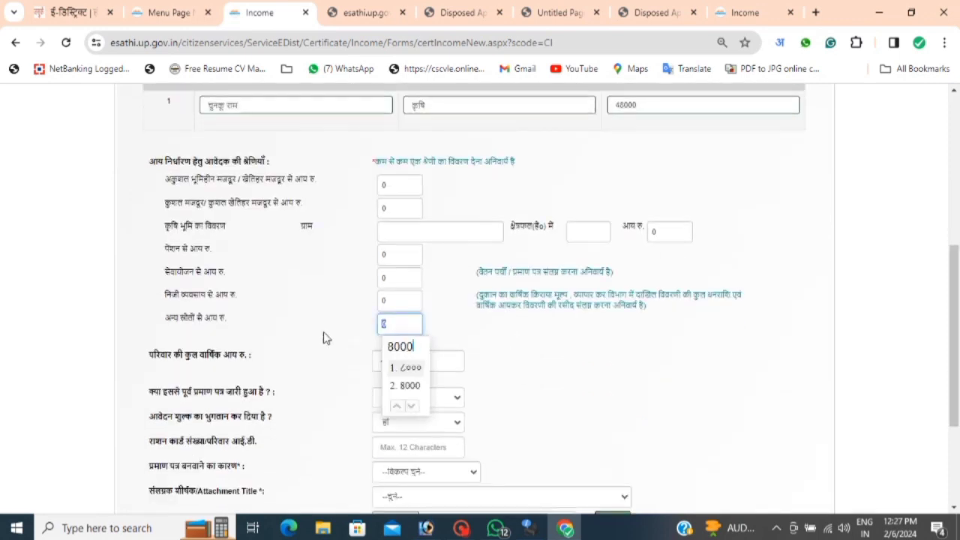
left_click(409, 385)
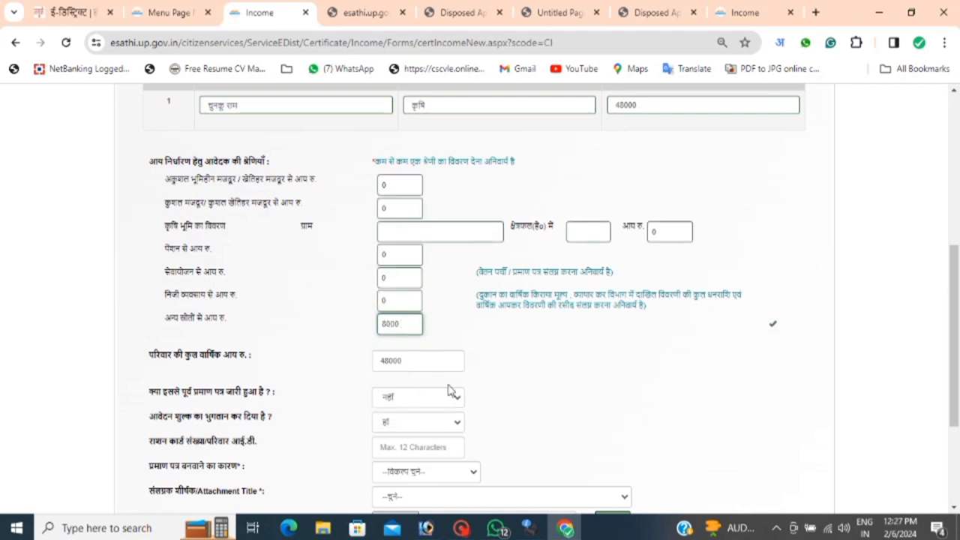
key("Tab")
type("40000")
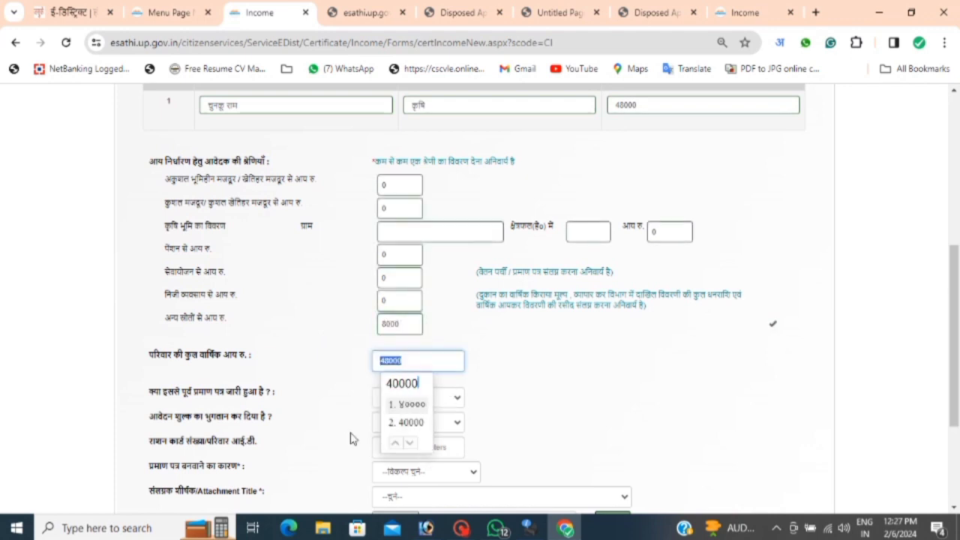
left_click(405, 422)
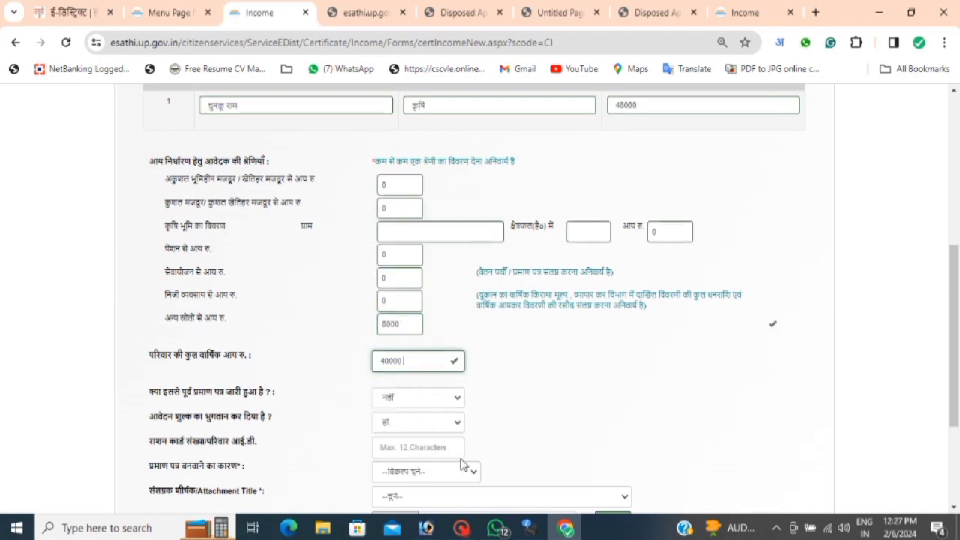
scroll(633, 420, "down", 3)
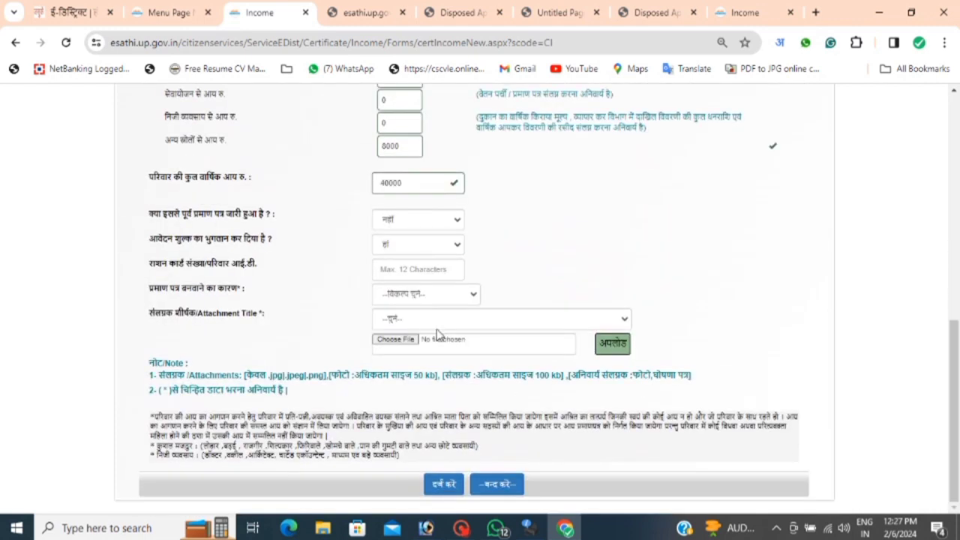
Pick a certificate reason and choose फोटो as the attachment title.
left_click(429, 295)
left_click(409, 322)
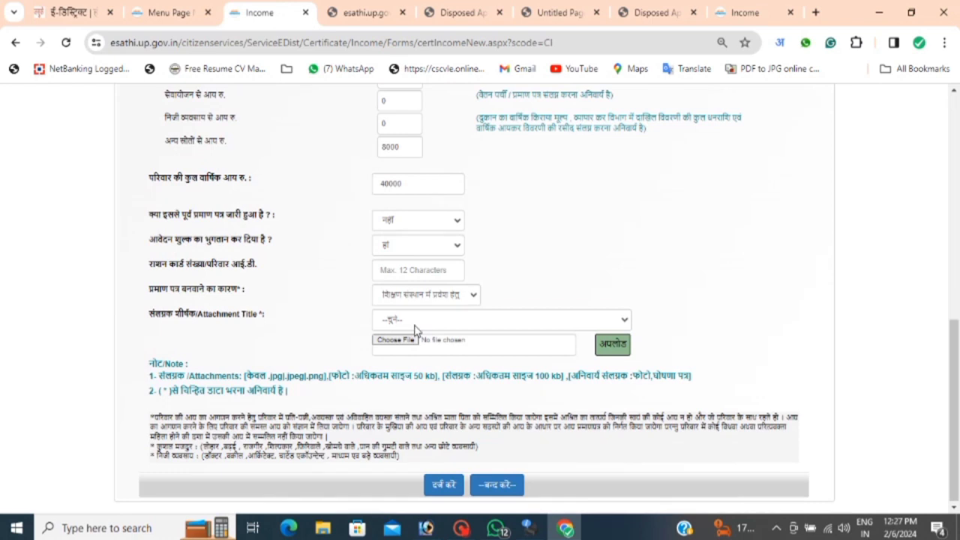
left_click(416, 329)
left_click(414, 343)
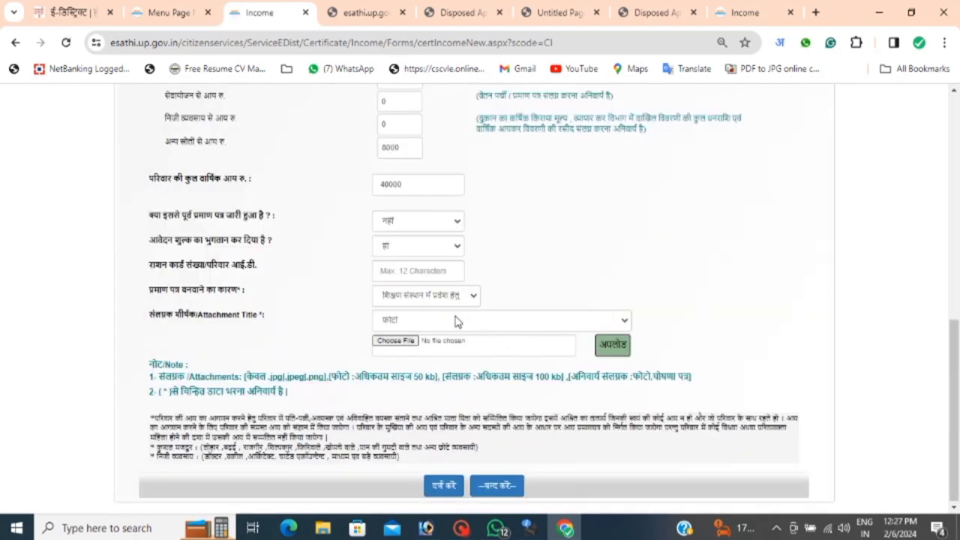
Change the certificate reason to अन्य with description 'आवश्यक कार्य हेतु'.
left_click(456, 299)
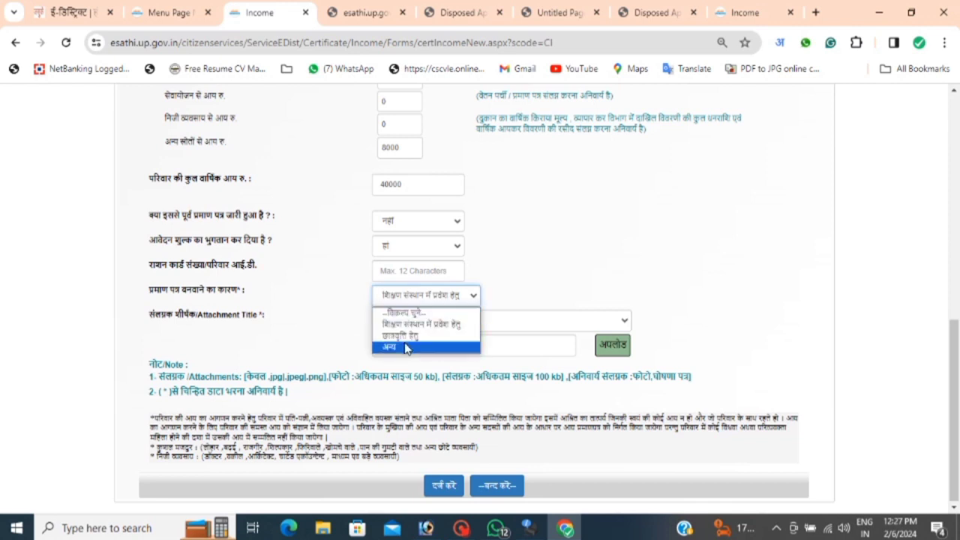
left_click(406, 348)
left_click(492, 297)
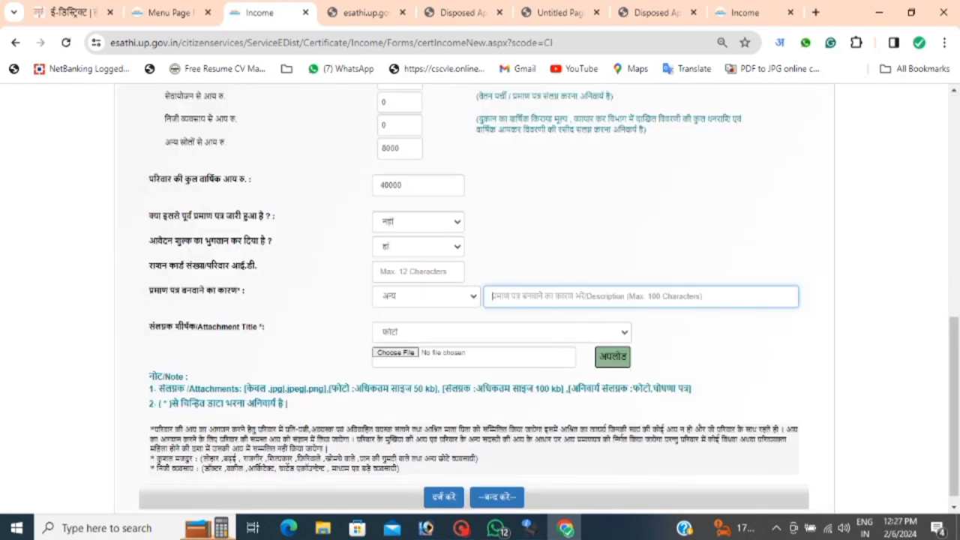
type("avashyak ")
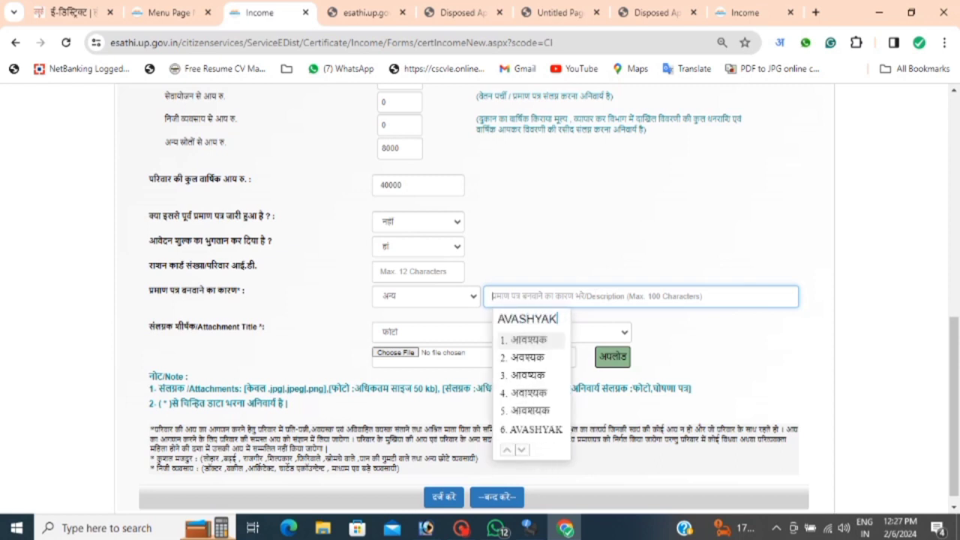
type("karya h")
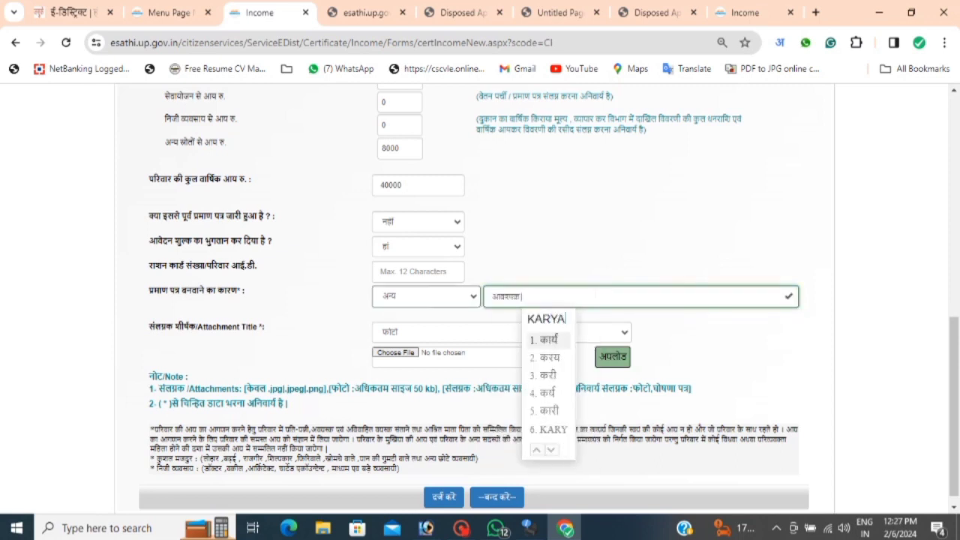
type("etu")
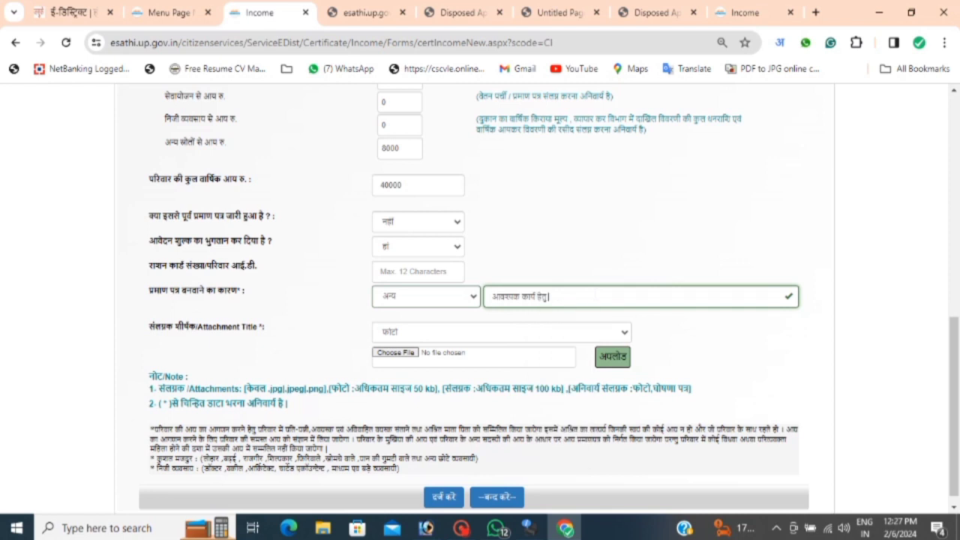
left_click(394, 357)
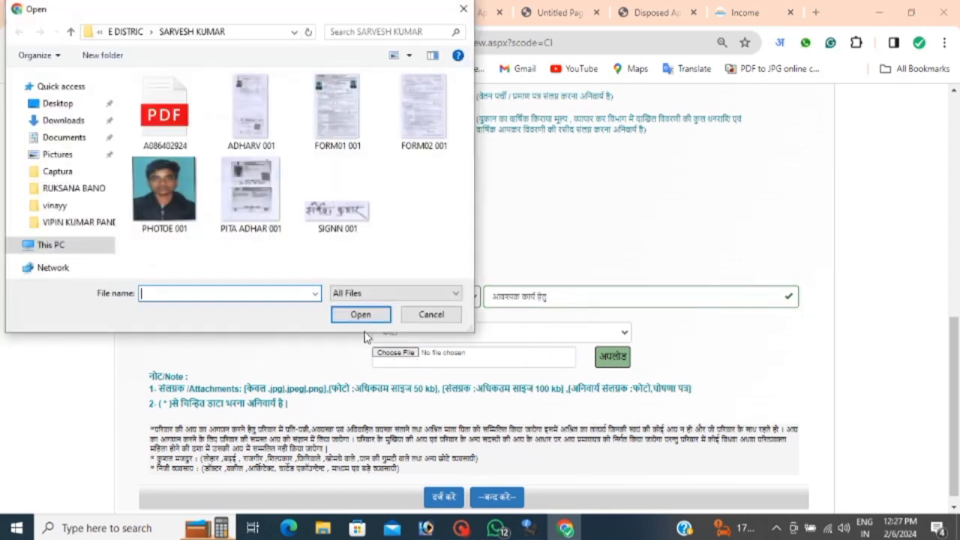
Upload the PHOTO file from the applicant's Desktop folder as the फोटो attachment.
left_click(58, 103)
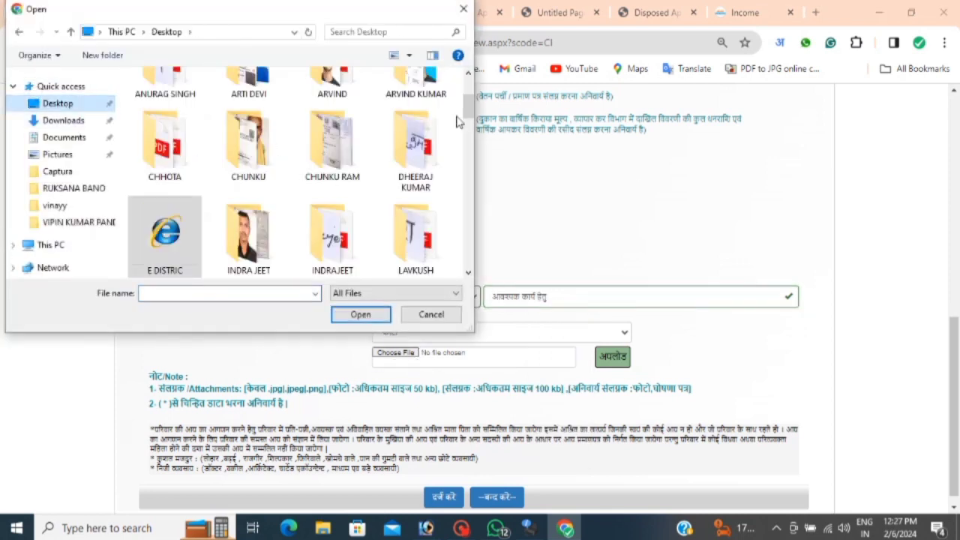
mouse_move(468, 113)
left_mouse_down()
mouse_move(465, 161)
mouse_move(462, 117)
left_mouse_up()
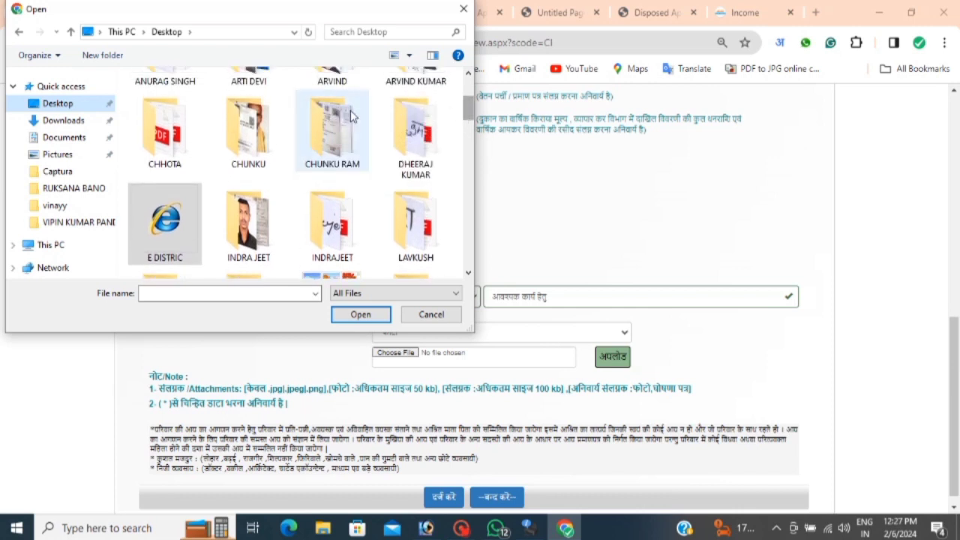
left_click(352, 116)
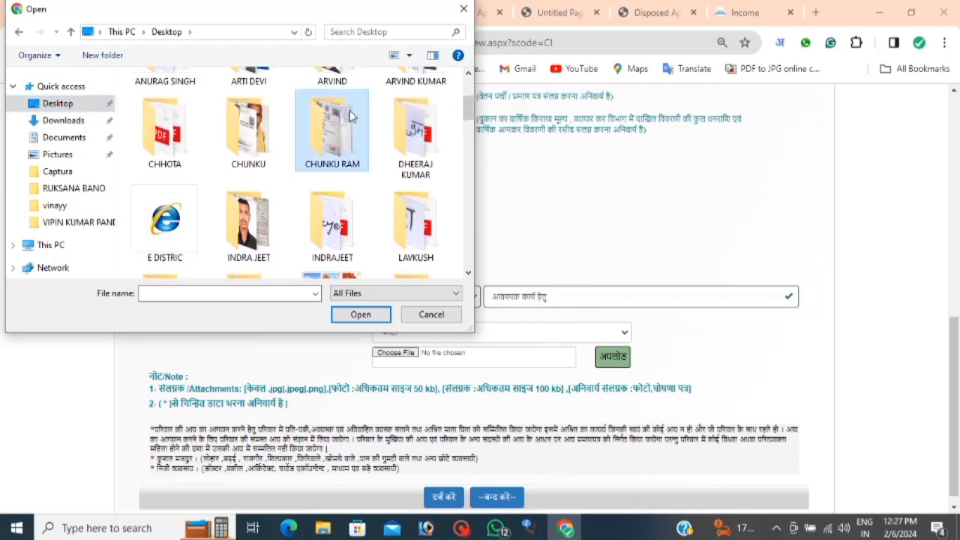
double_click(262, 133)
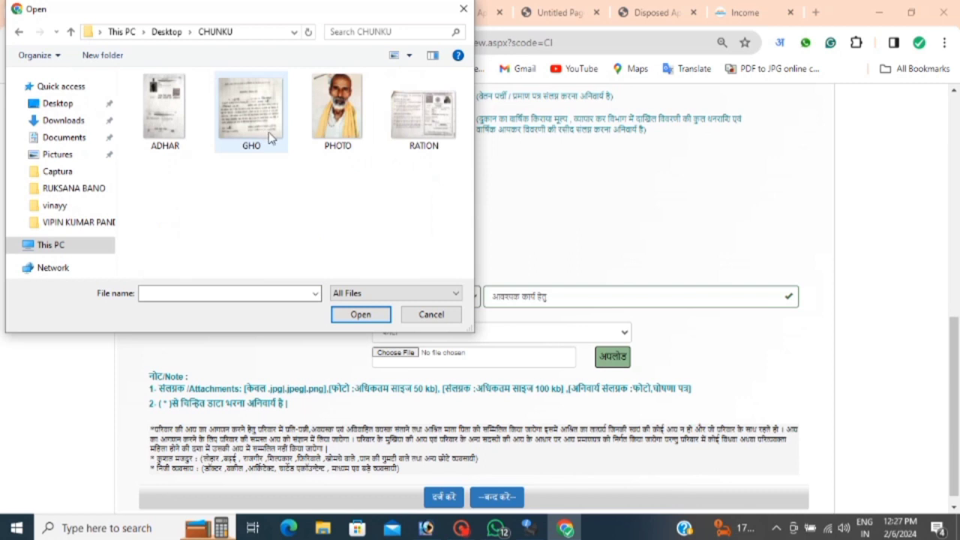
double_click(337, 116)
left_click(609, 368)
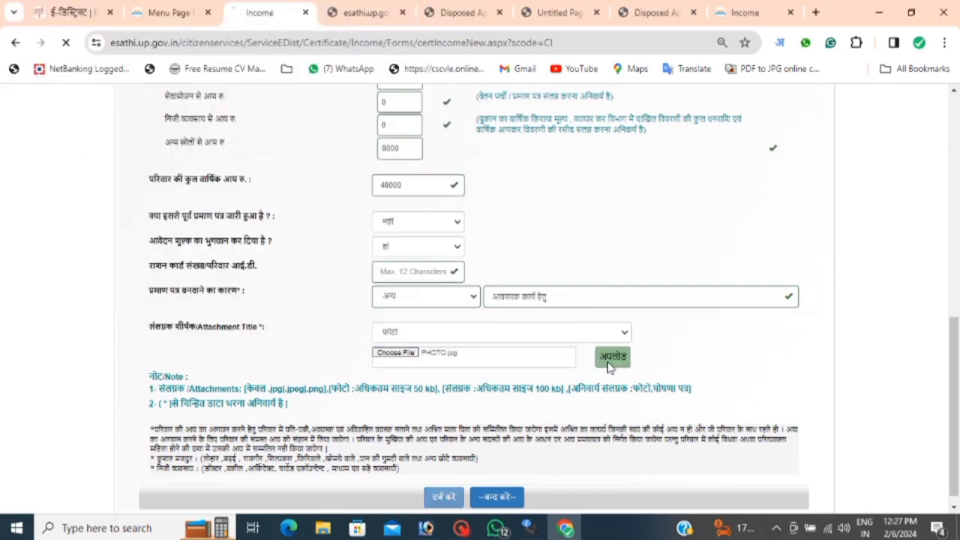
left_click(398, 337)
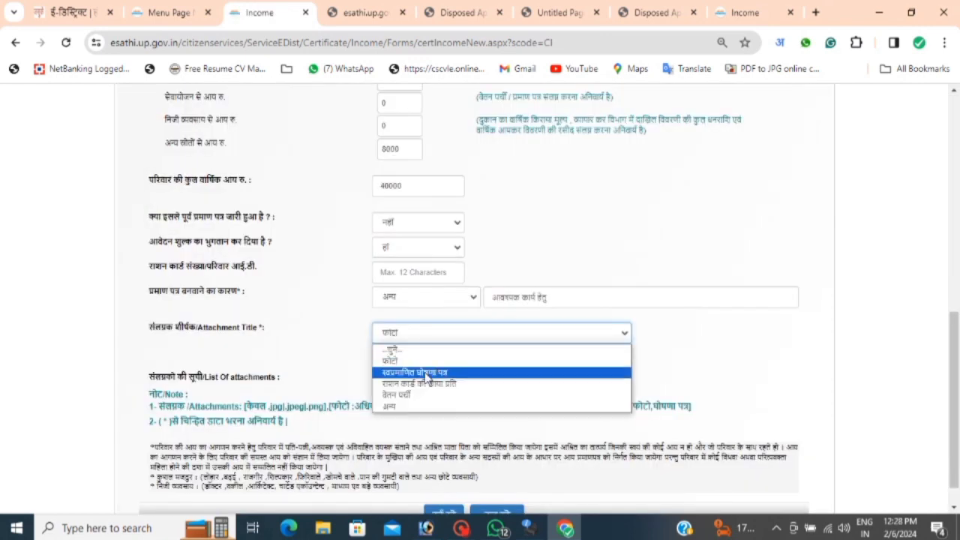
Upload the GHO scan as the घोषणा पत्र (self-declaration) attachment.
left_click(425, 373)
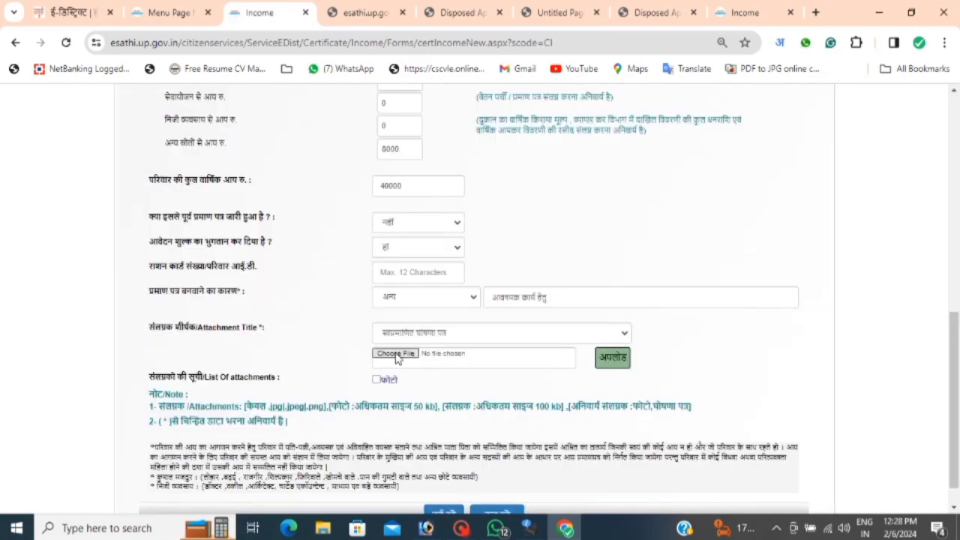
left_click(396, 354)
left_click(267, 114)
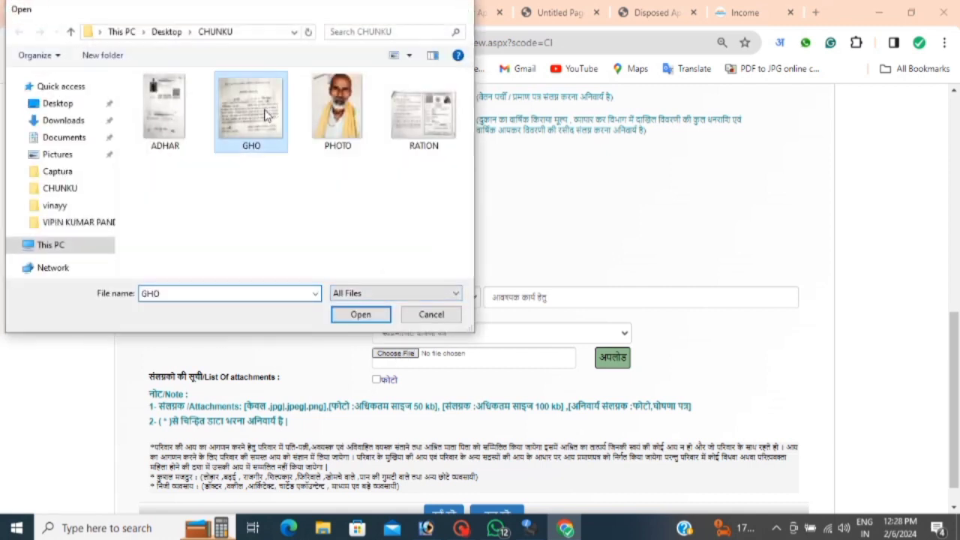
double_click(267, 114)
left_click(604, 359)
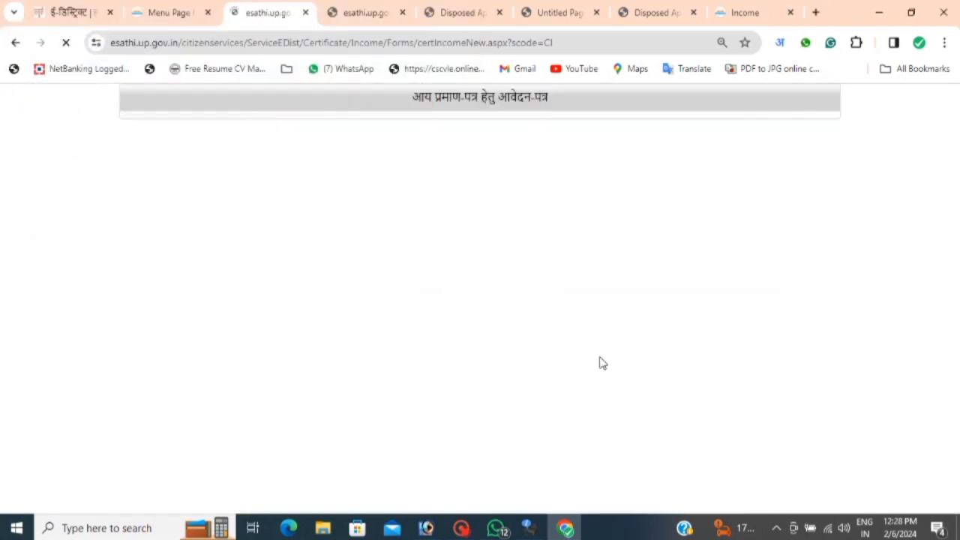
Upload the RATION scan as the राशन कार्ड copy attachment.
left_click(470, 334)
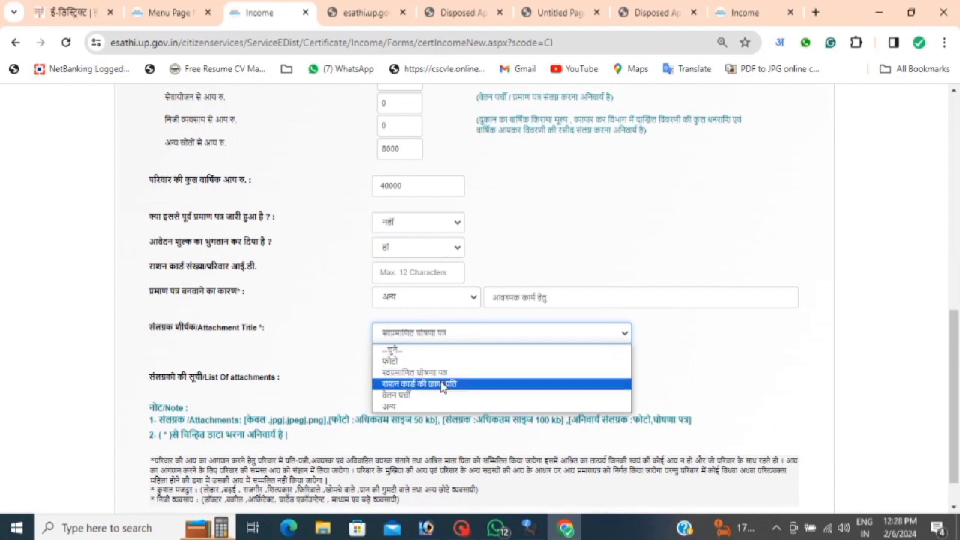
left_click(445, 384)
left_click(395, 354)
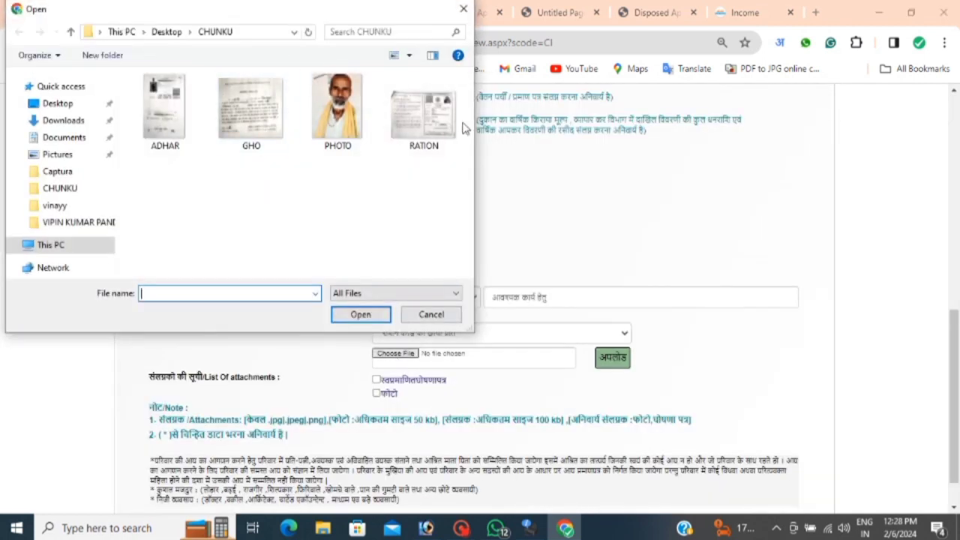
double_click(439, 127)
left_click(611, 360)
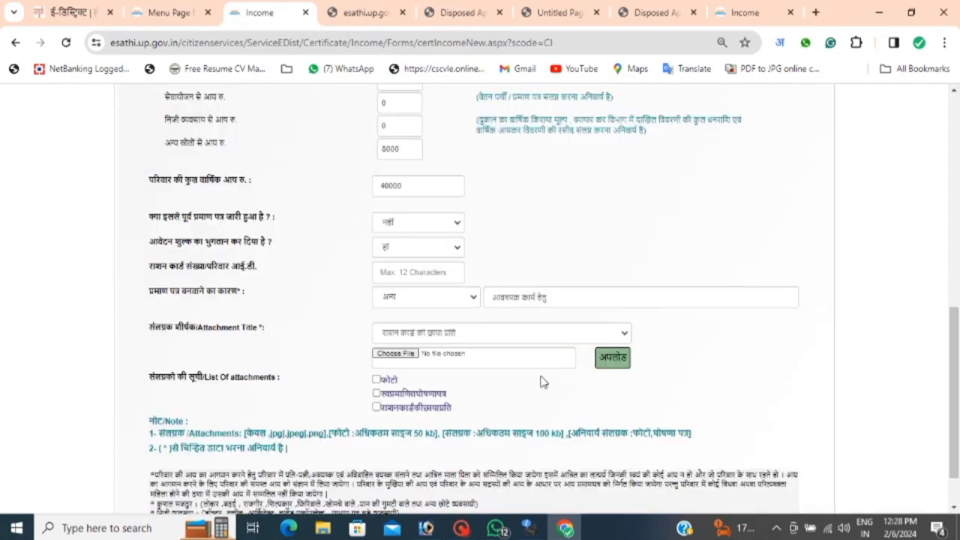
Upload the ADHAR scan under अन्य with the title आधार कार्ड.
left_click(424, 336)
left_click(409, 404)
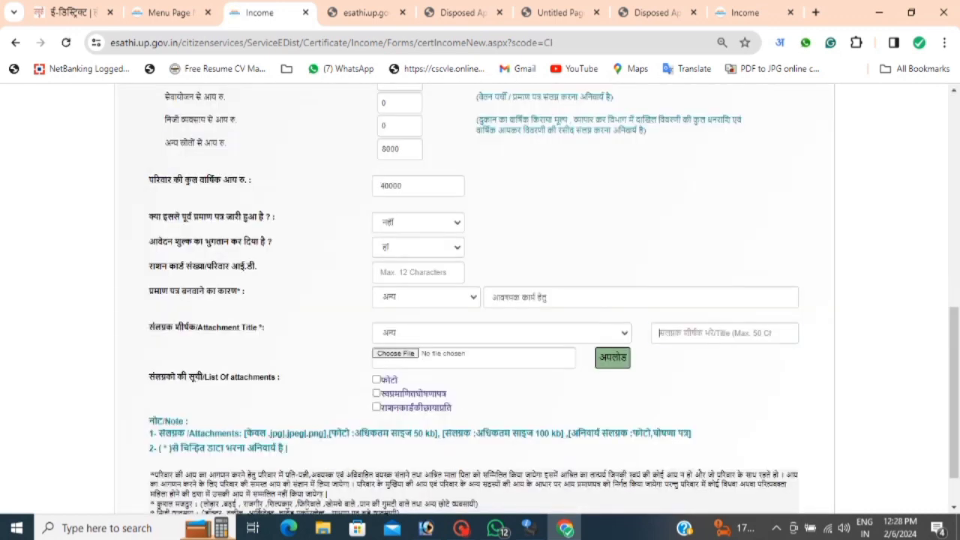
type("adhar card")
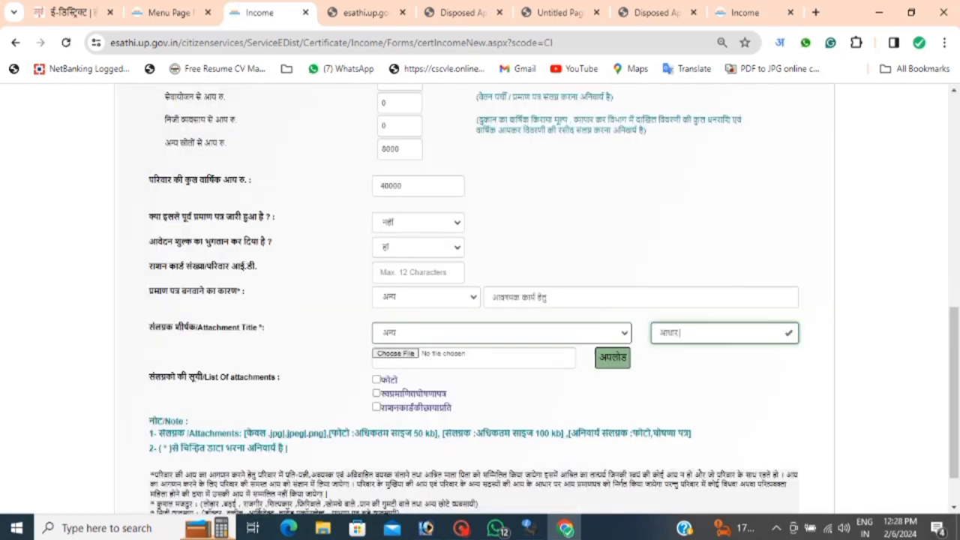
left_click(396, 353)
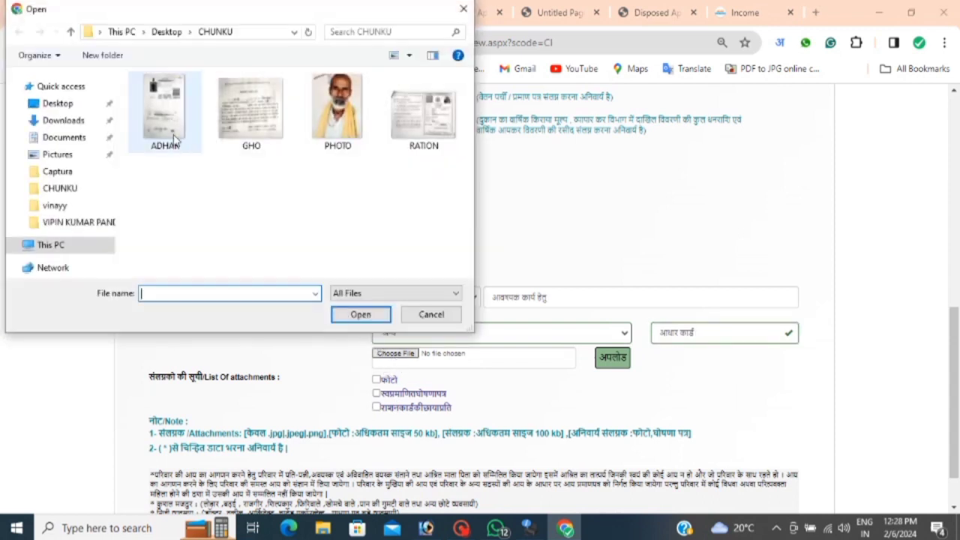
double_click(167, 113)
left_click(609, 360)
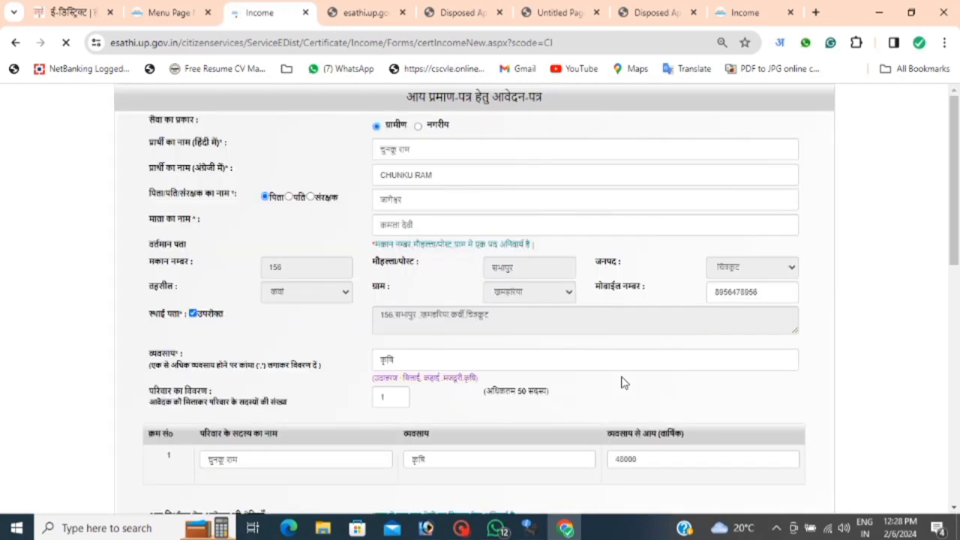
Submit the form with दर्ज करें and review the generated application preview.
scroll(621, 382, "down", 3)
scroll(474, 300, "up", 1)
scroll(617, 319, "down", 1)
scroll(497, 310, "down", 2)
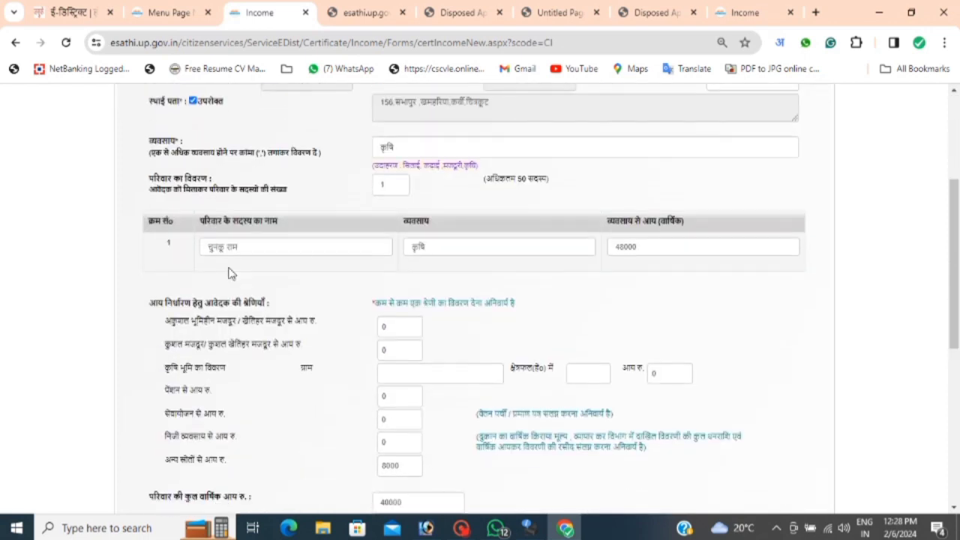
scroll(520, 263, "down", 4)
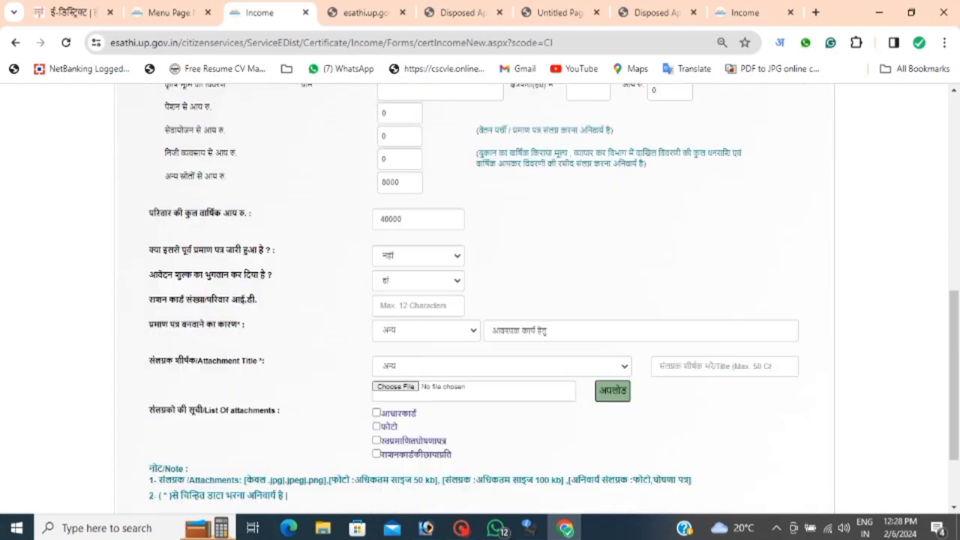
scroll(373, 238, "down", 2)
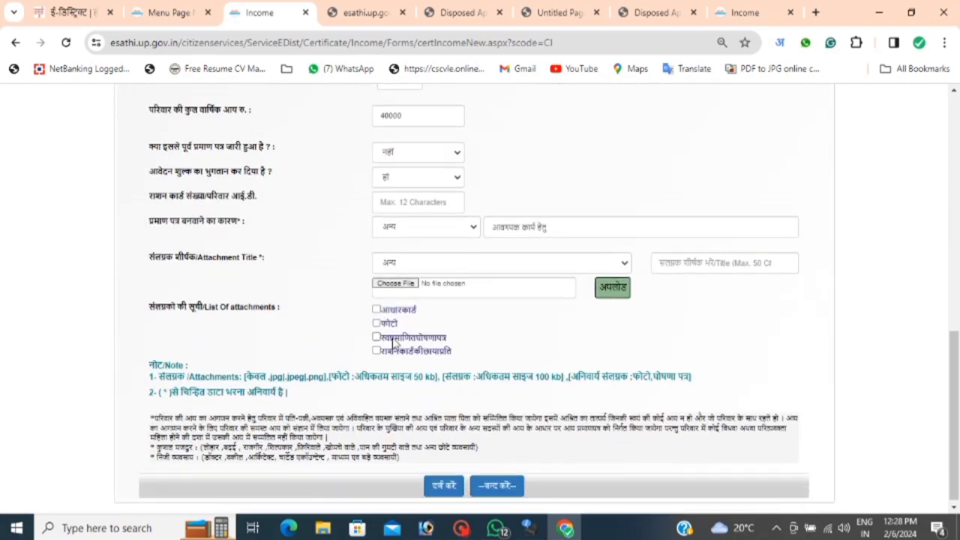
left_click(444, 482)
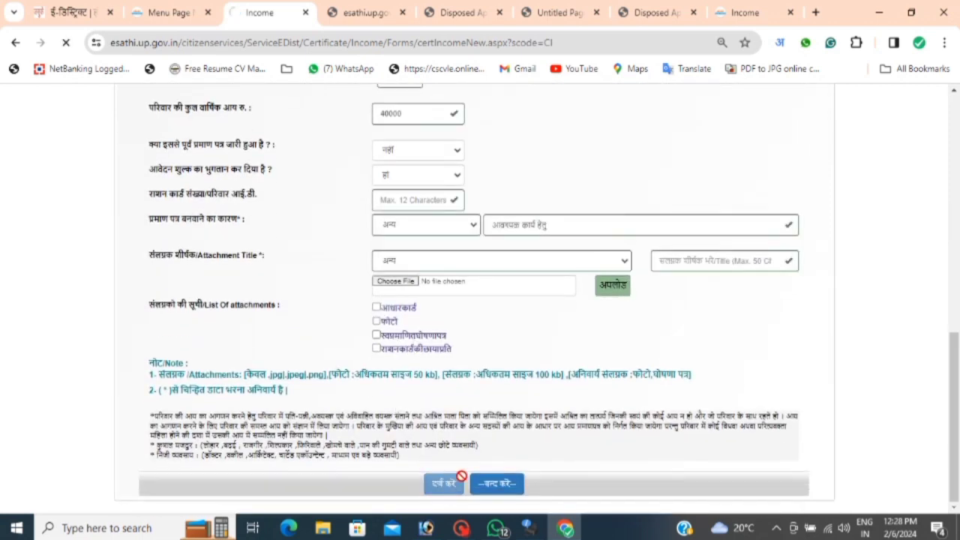
scroll(476, 455, "down", 1)
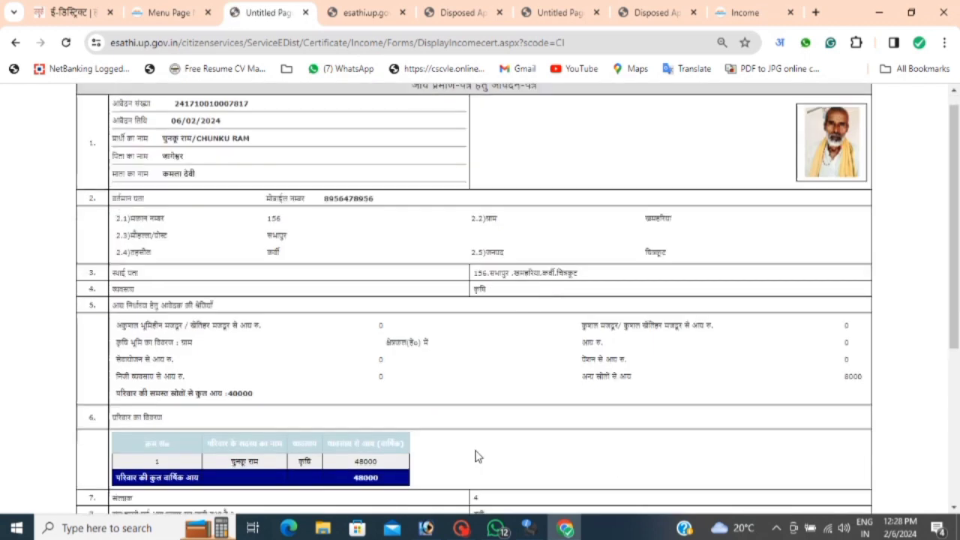
left_click(463, 528)
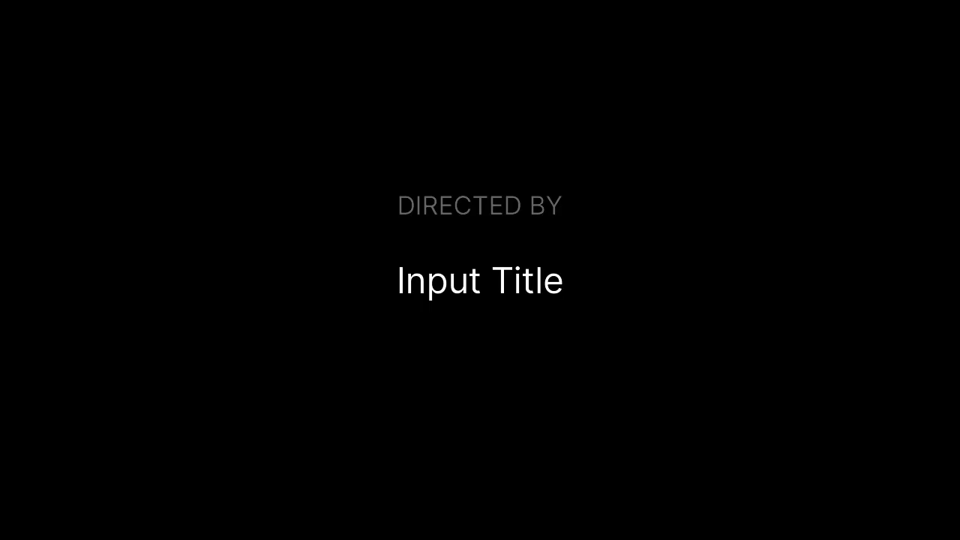